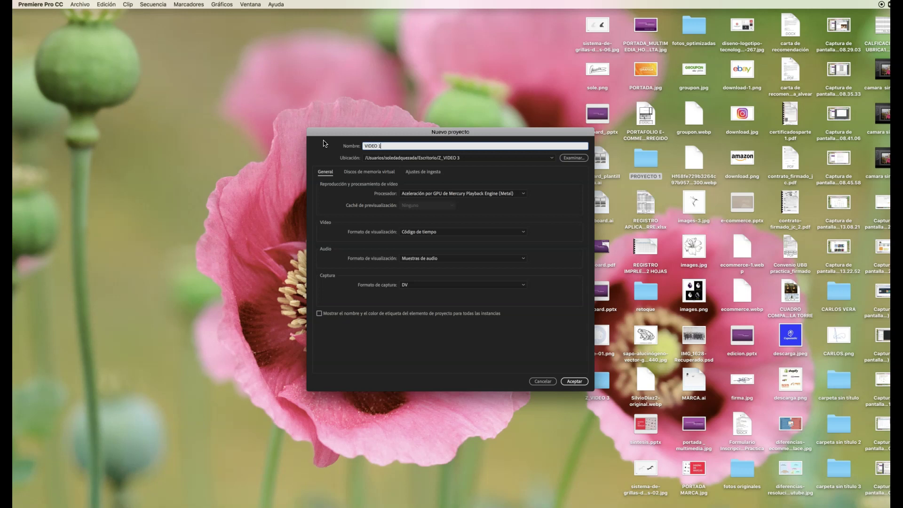
- Set the new project's location to the PROYECTO 1 folder on the desktop
left_click(570, 159)
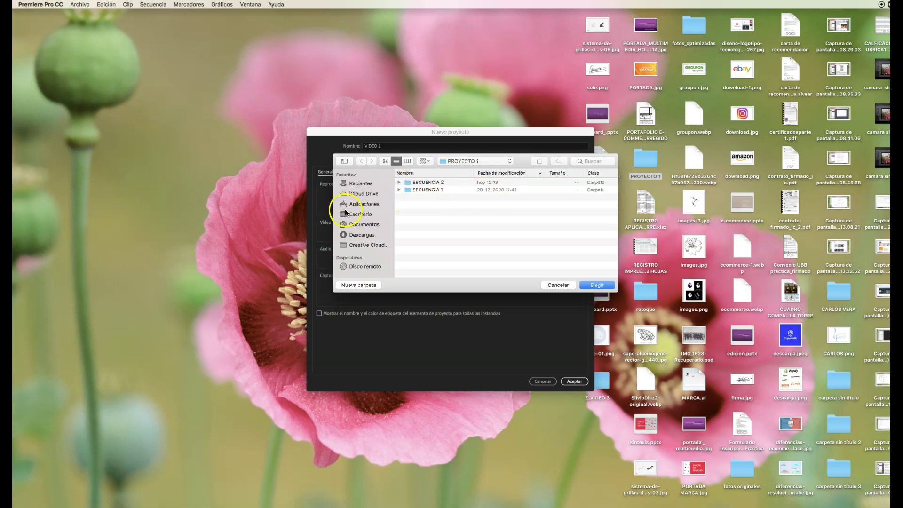
left_click(353, 215)
left_click(424, 183)
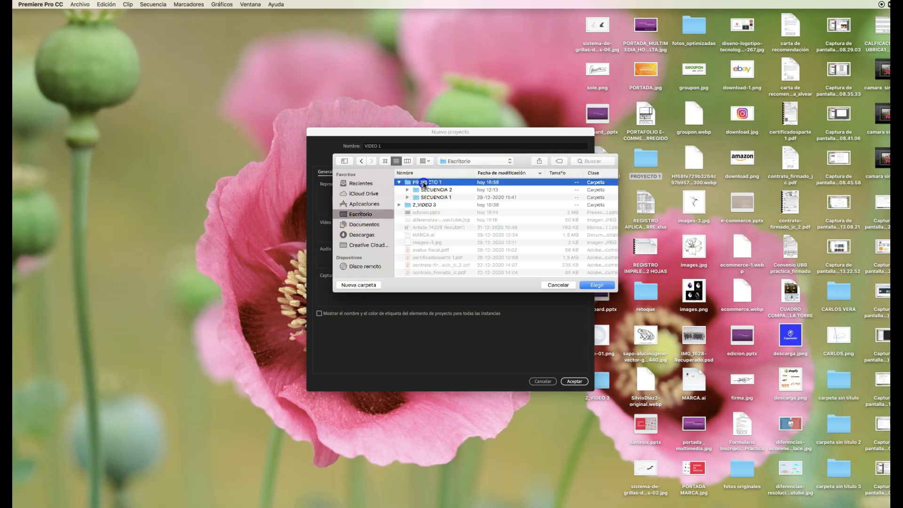
double_click(424, 183)
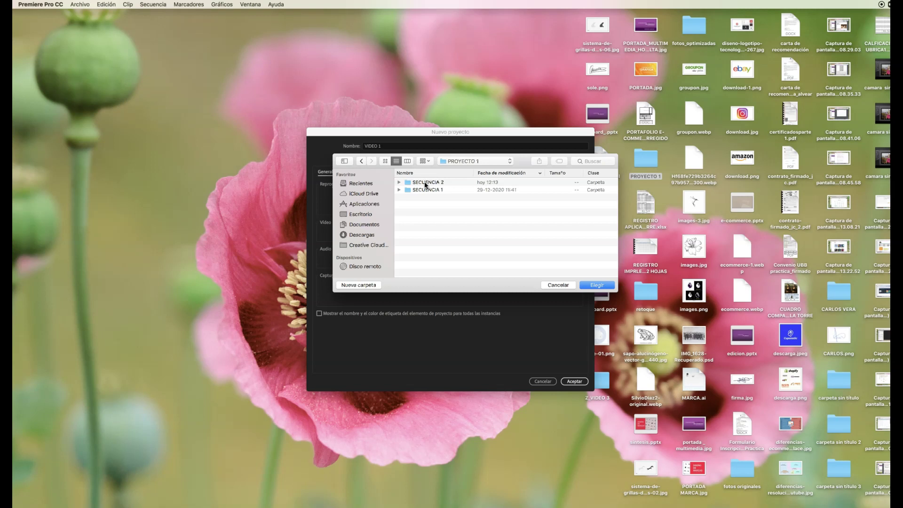
left_click(399, 183)
left_click(400, 183)
left_click(399, 190)
left_click(399, 190)
left_click(596, 285)
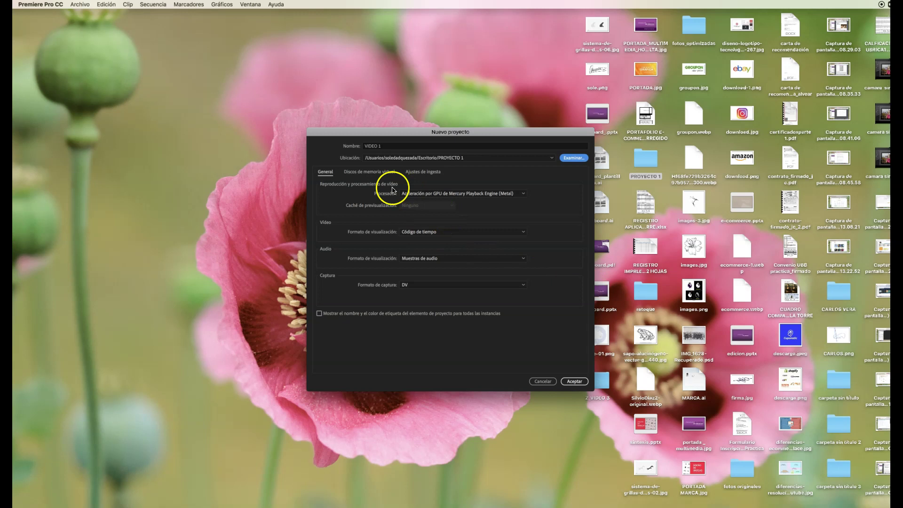
- Choose the desktop's PROYECTO 1 folder as the project auto-save location and create the VIDEO 1 project
left_click(360, 173)
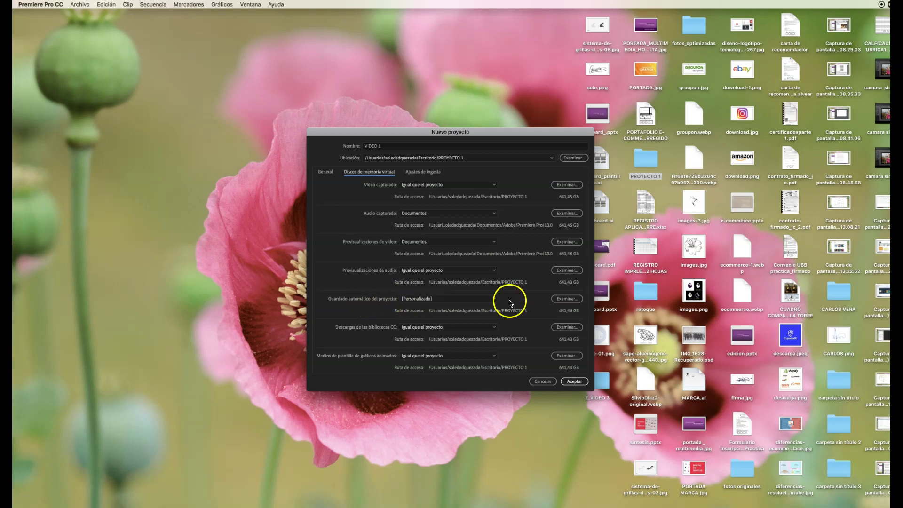
left_click(559, 300)
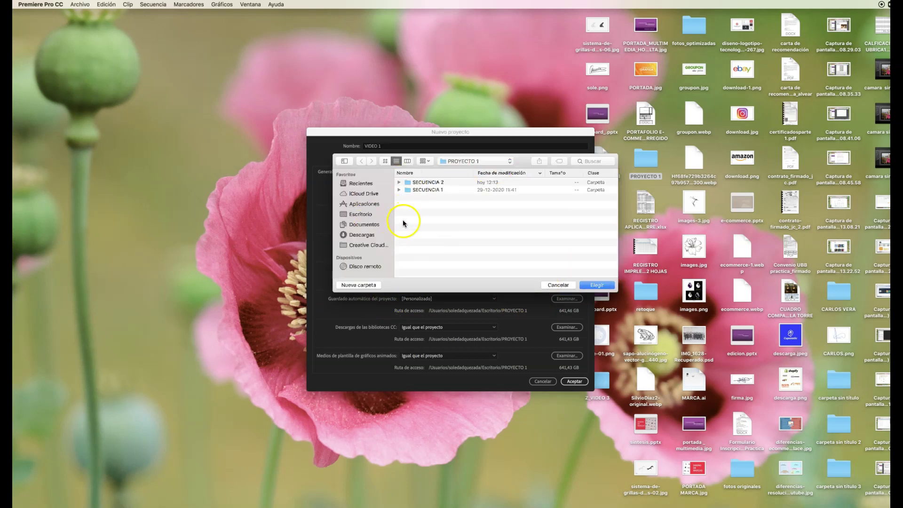
left_click(368, 216)
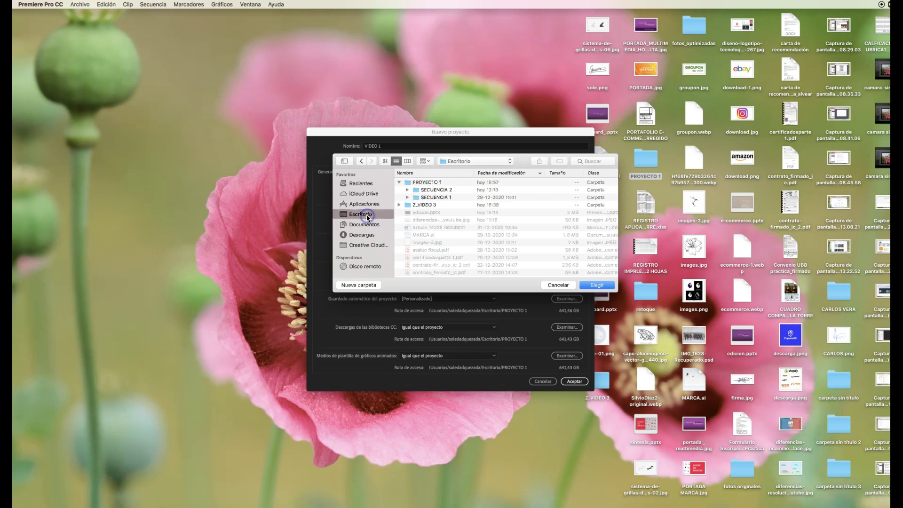
double_click(416, 182)
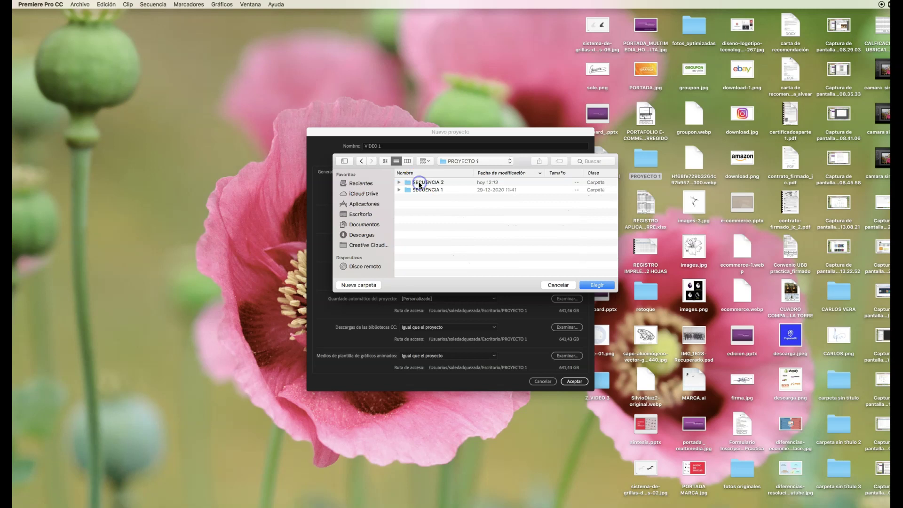
left_click(595, 286)
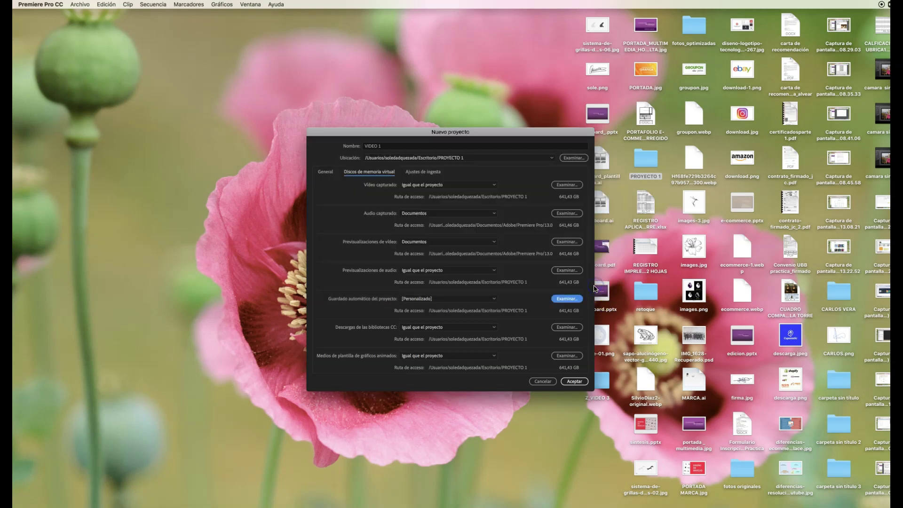
left_click(574, 381)
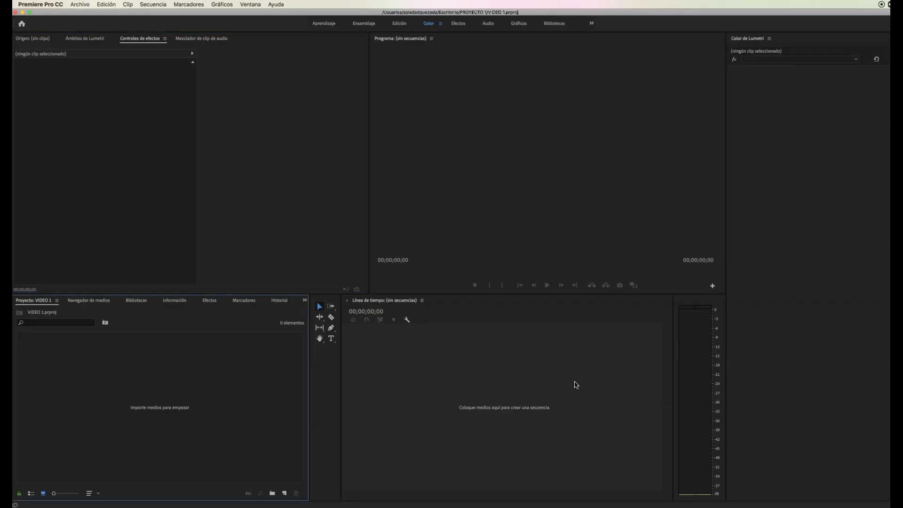
- Show the source monitor and look over the program monitor, project panel, timeline and Lumetri Color area
mouse_move(370, 177)
left_mouse_down()
mouse_move(284, 179)
mouse_move(364, 183)
left_mouse_up()
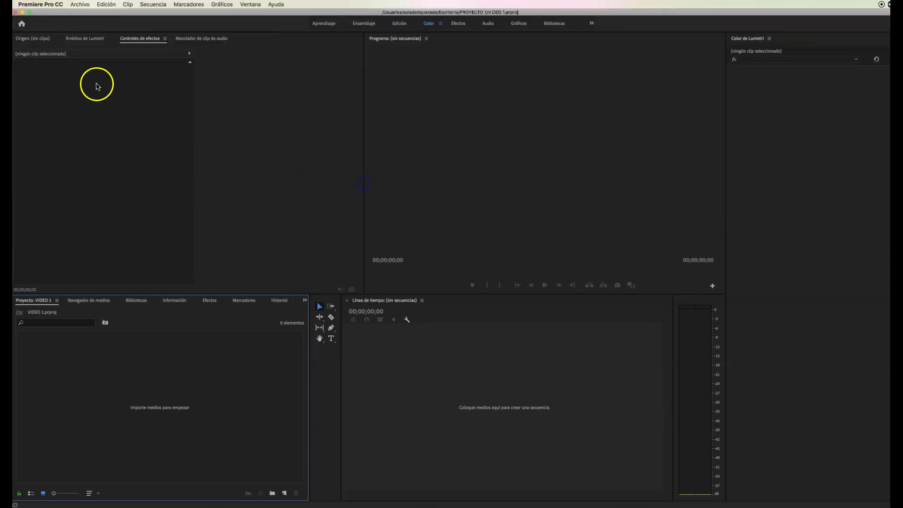
left_click(27, 41)
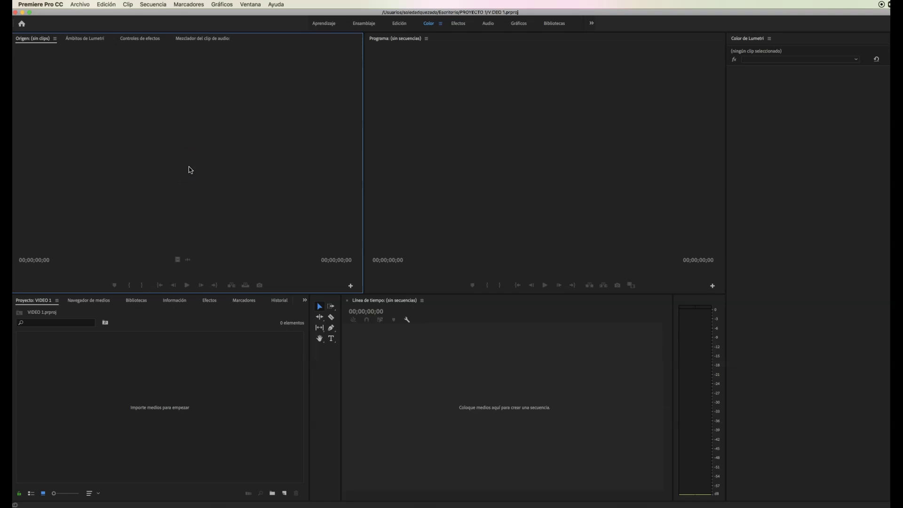
left_click(450, 107)
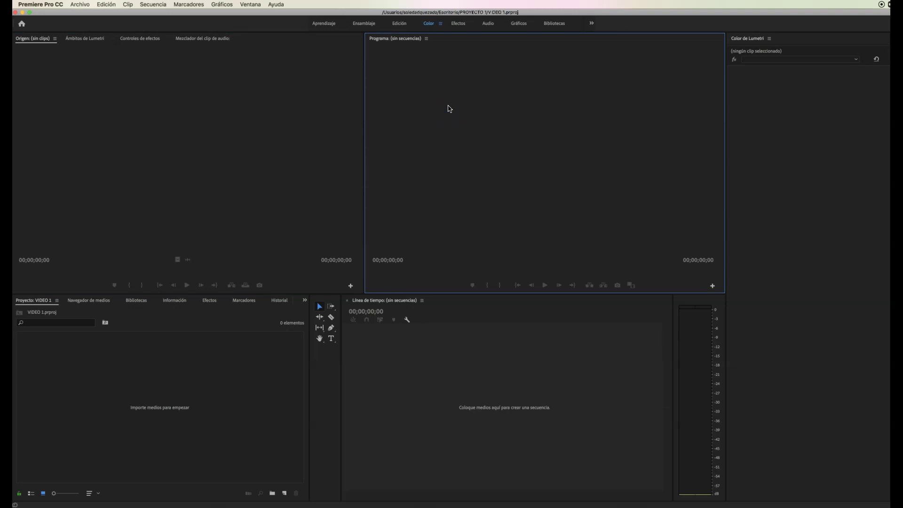
left_click(405, 113)
left_click_drag(377, 124, 410, 134)
left_click(139, 373)
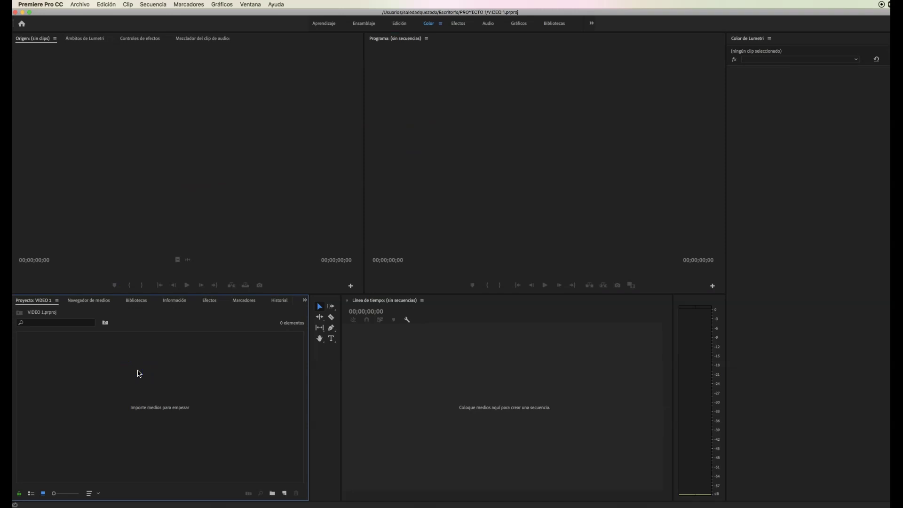
mouse_move(139, 373)
left_mouse_down()
mouse_move(73, 381)
mouse_move(77, 372)
mouse_move(85, 423)
mouse_move(77, 397)
mouse_move(118, 394)
mouse_move(125, 428)
mouse_move(159, 416)
mouse_move(68, 390)
left_mouse_up()
left_click(403, 329)
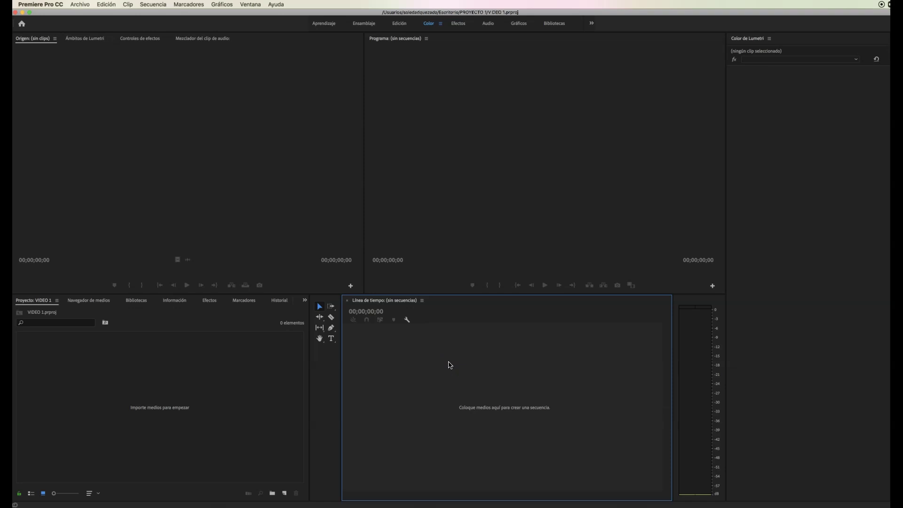
left_click(772, 81)
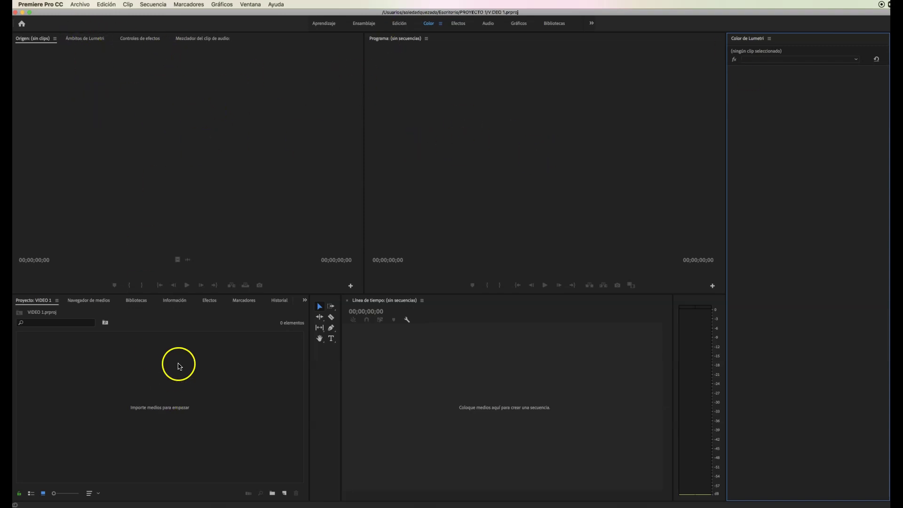
- Create a new sequence named Secuencia 1 with the HDV 1080p25 preset
left_click(141, 387)
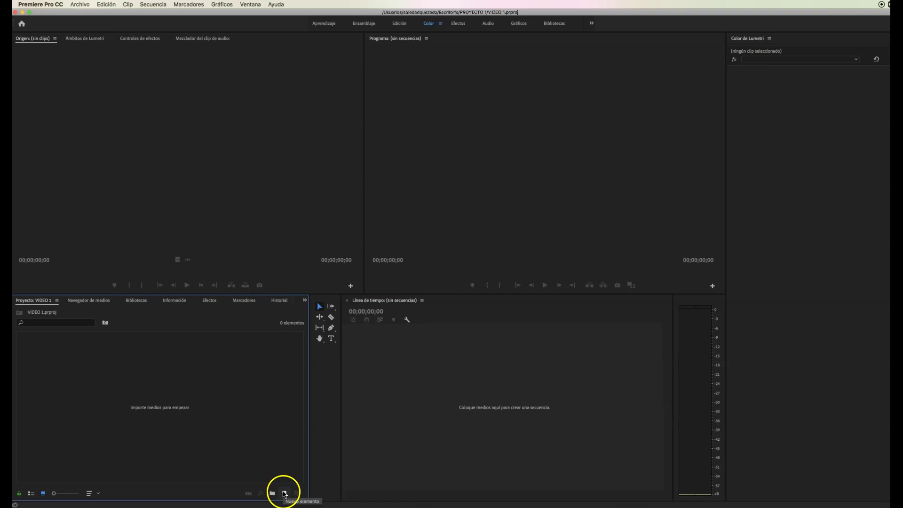
left_click(284, 493)
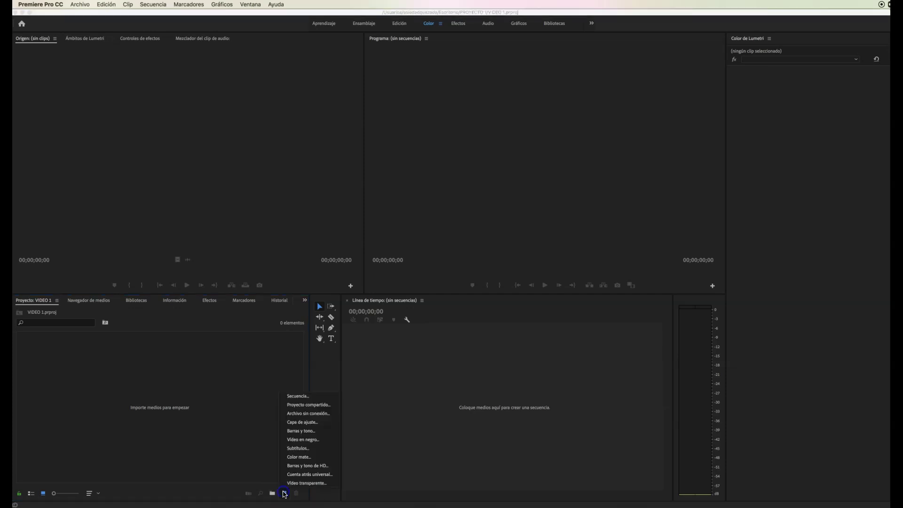
left_click(298, 399)
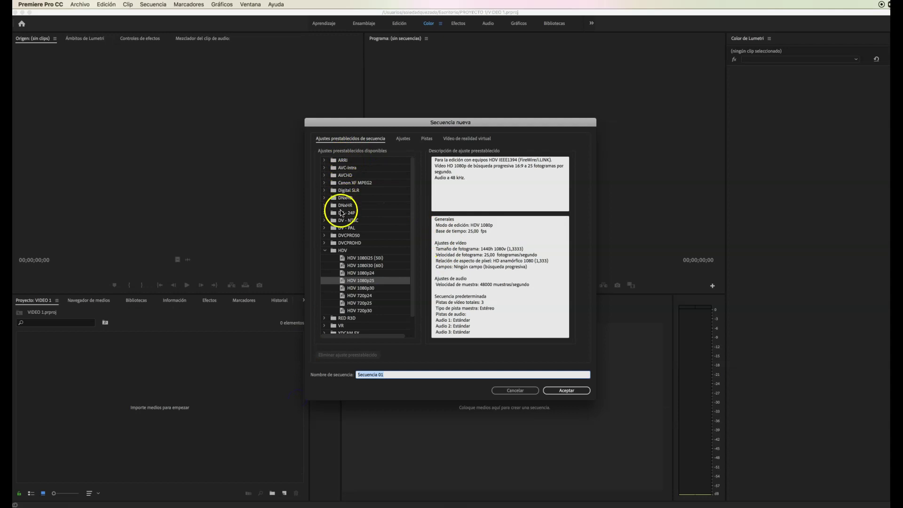
left_click(325, 250)
left_click(325, 252)
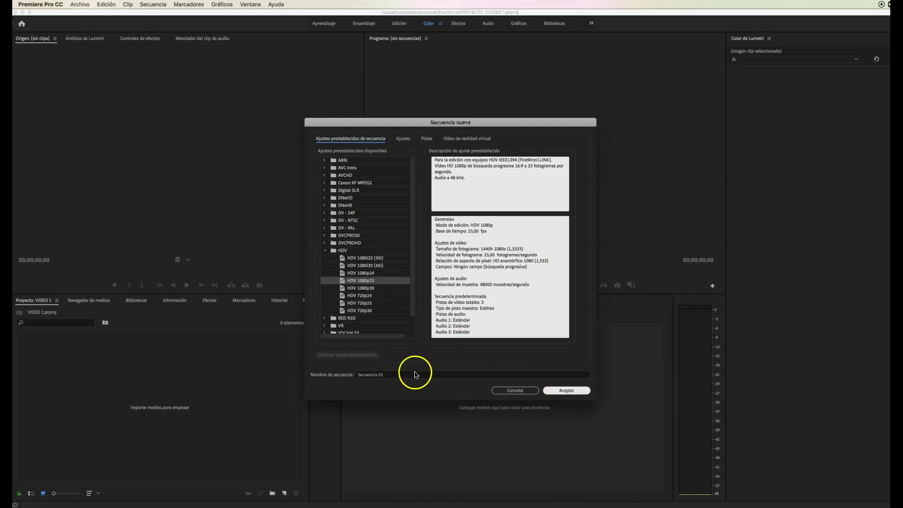
left_click(376, 375)
left_click(380, 376)
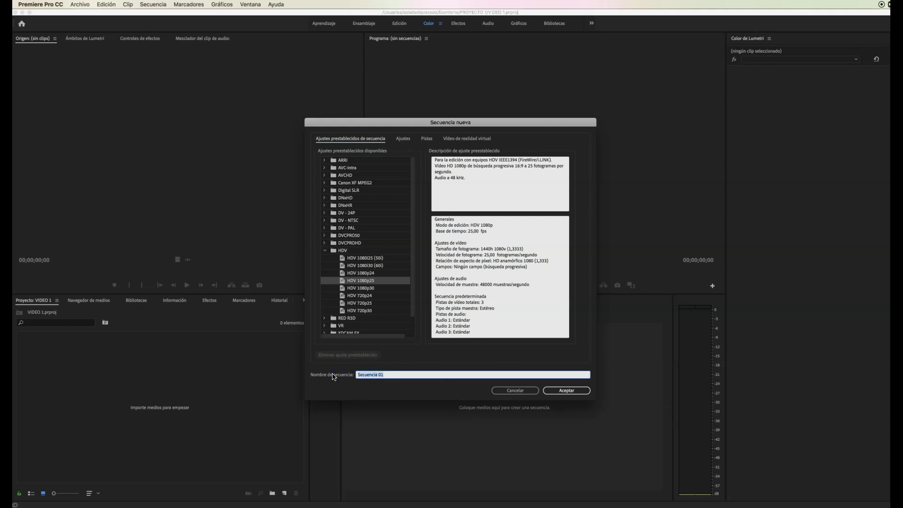
left_click(385, 374)
left_click(561, 392)
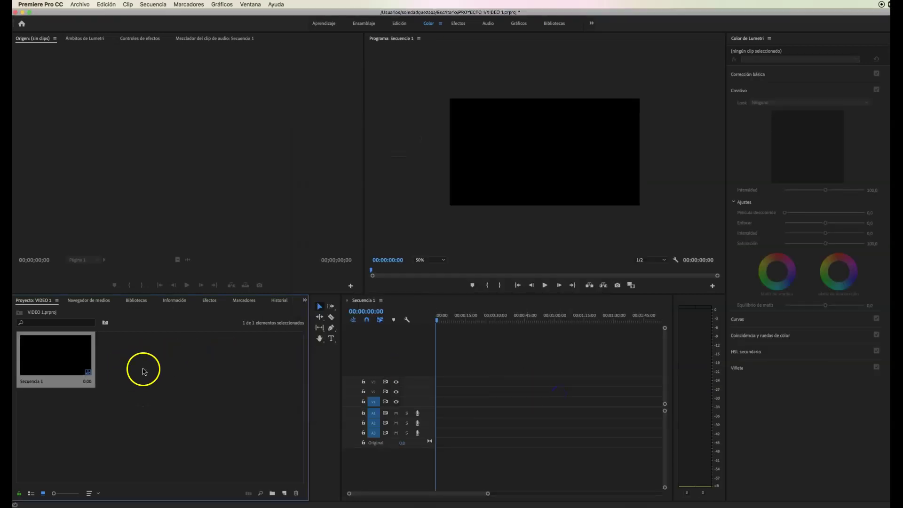
- Create a second sequence named Secuencia 2 with the HDV 1080p25 preset
left_click(145, 353)
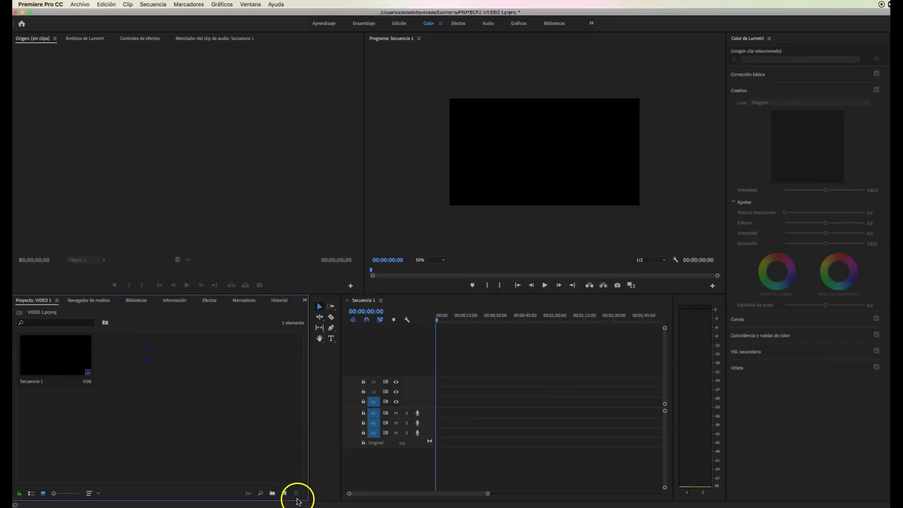
left_click(285, 496)
left_click(329, 412)
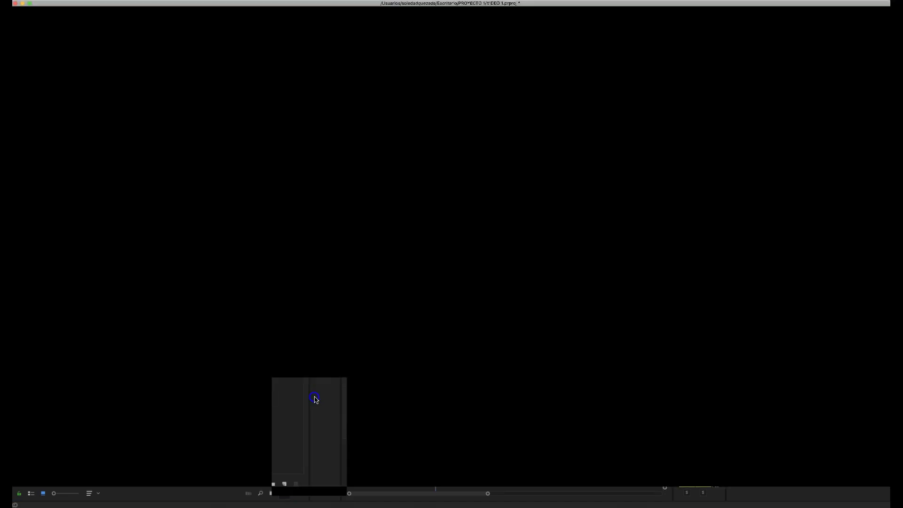
left_click(356, 281)
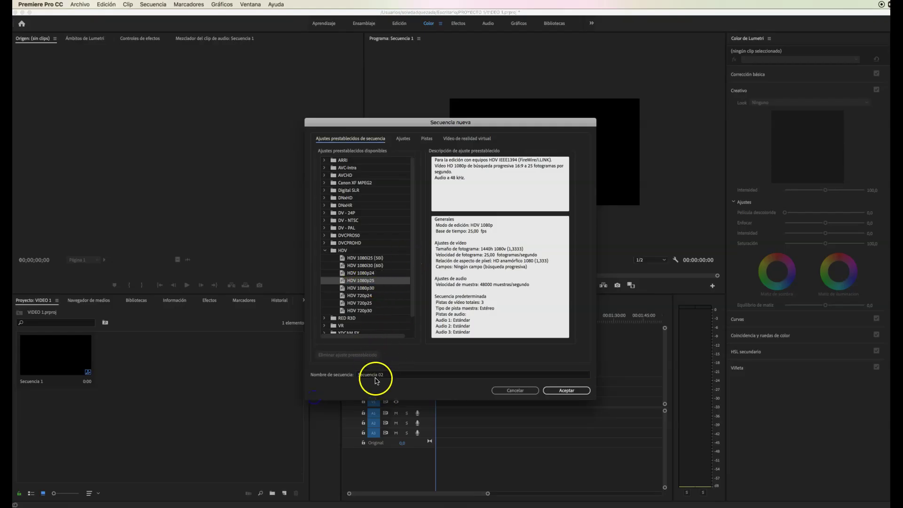
left_click(387, 375)
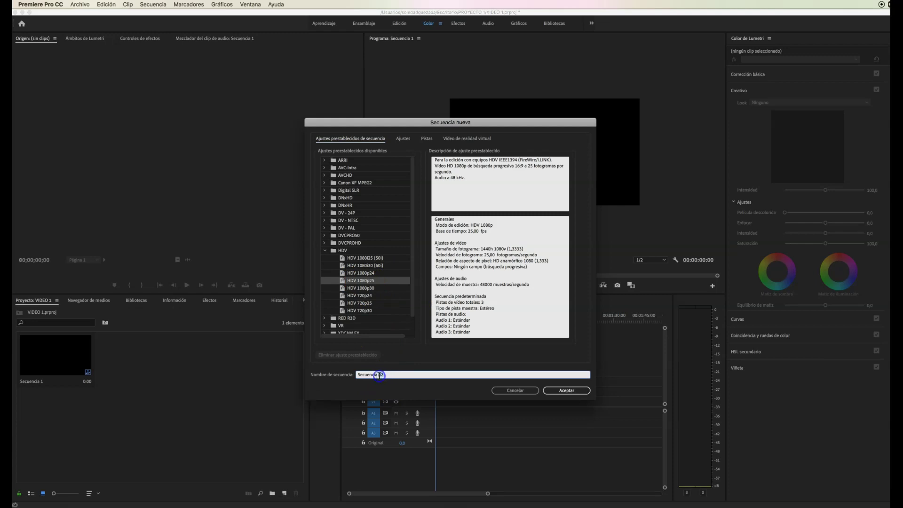
left_click(575, 390)
- Switch between the two sequences' timelines to compare them, ending with Secuencia 1 active
left_click(199, 395)
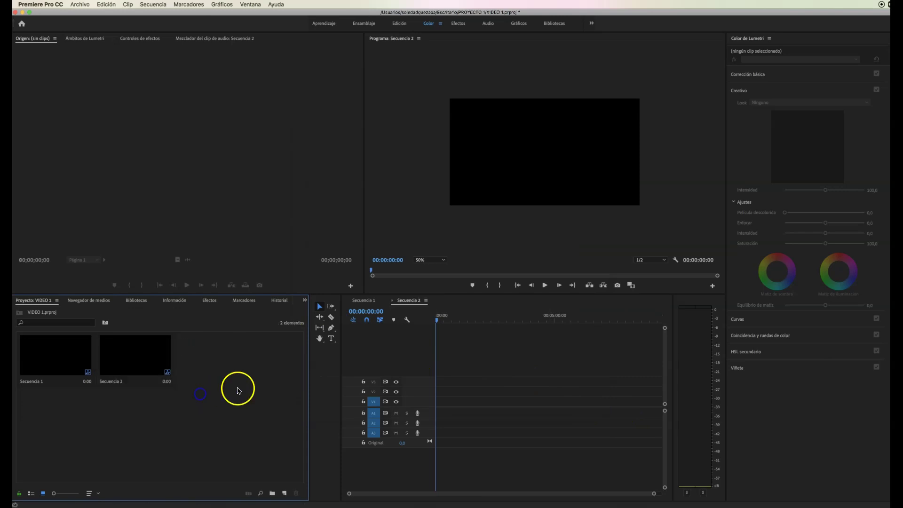
left_click(76, 356)
left_click(121, 361)
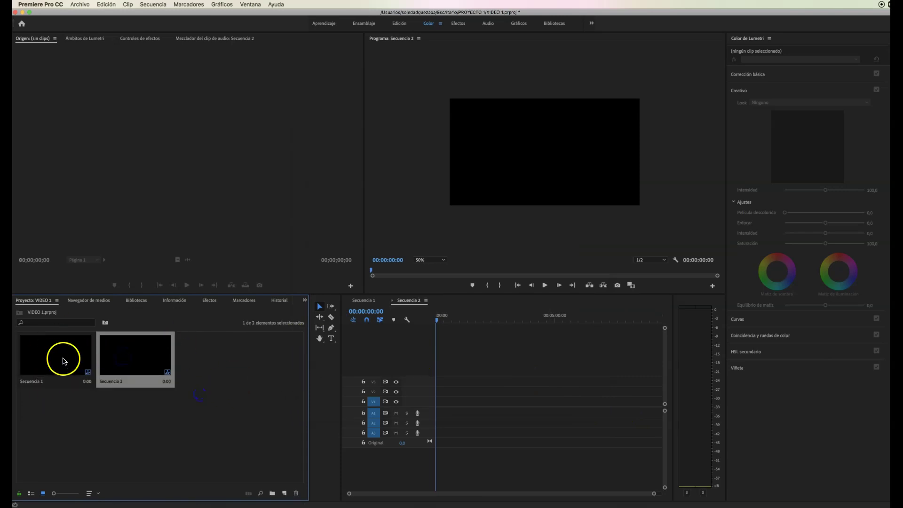
left_click(368, 305)
left_click(405, 301)
left_click(371, 303)
left_click(408, 302)
left_click(372, 302)
left_click(405, 305)
left_click(365, 301)
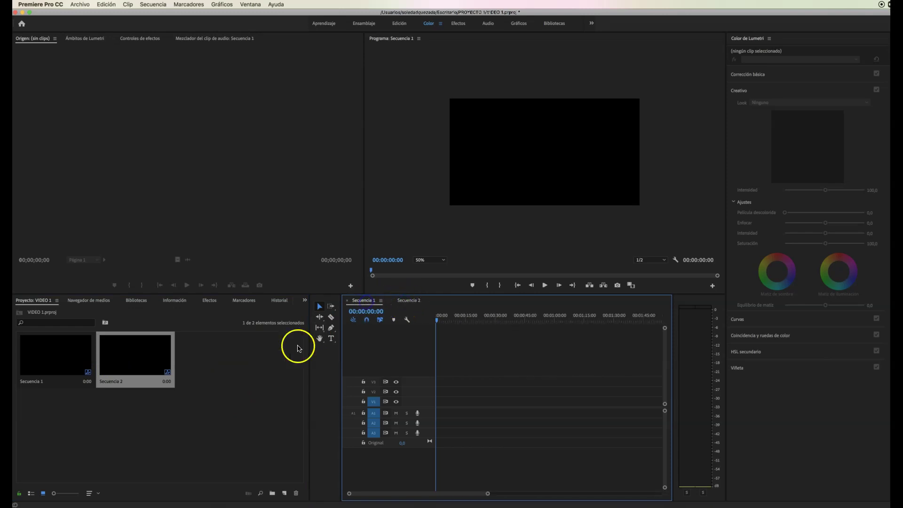
- Start importing media into the project and go to the desktop's PROYECTO 1 folder
left_click(281, 378)
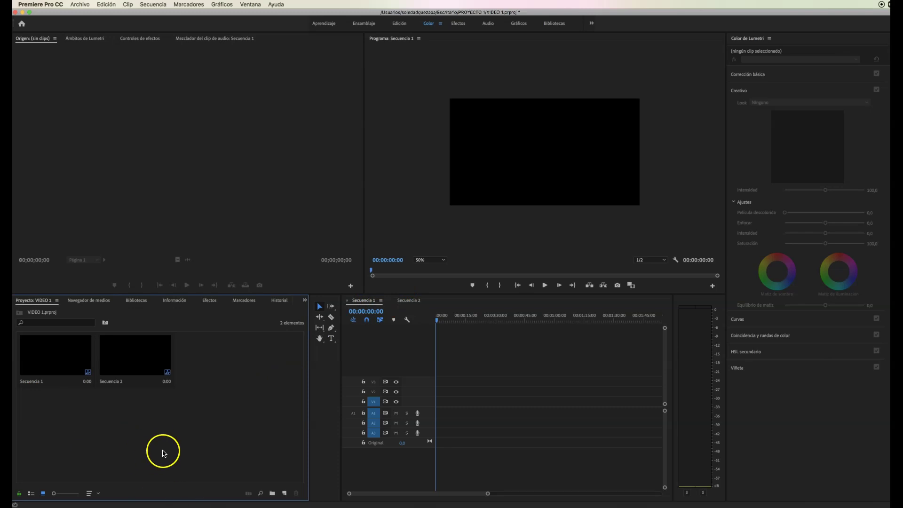
double_click(208, 410)
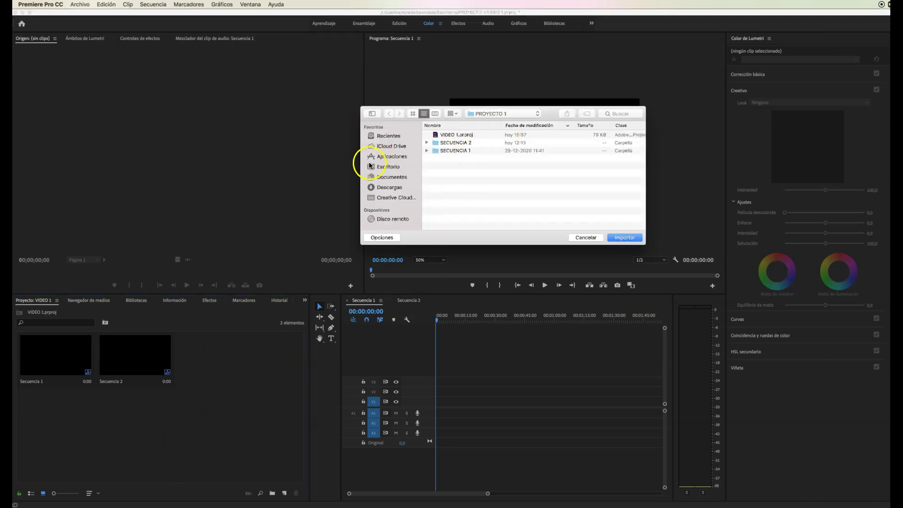
left_click(386, 167)
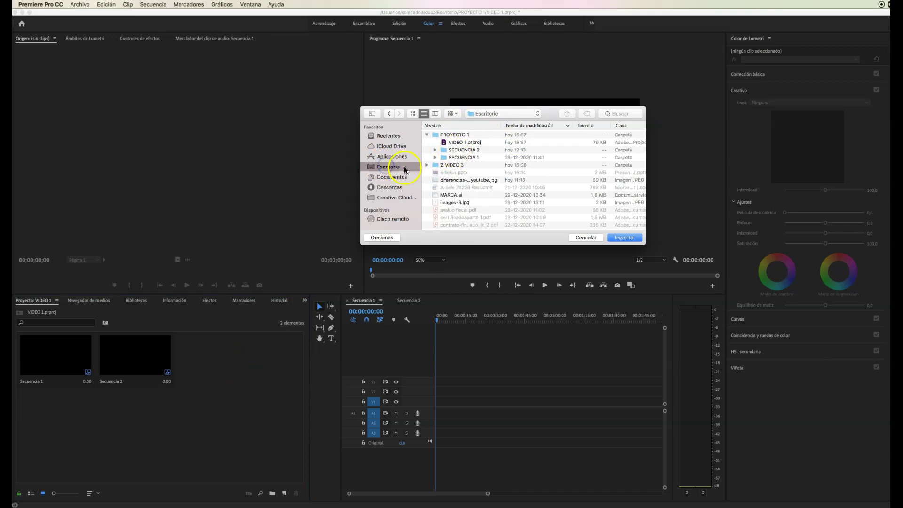
double_click(448, 136)
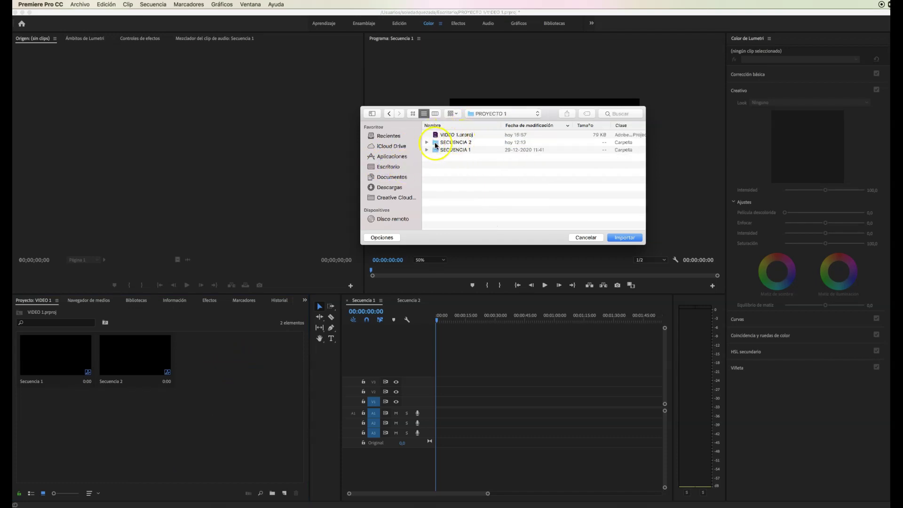
- Check the contents of the SECUENCIA 1 folder and import the SECUENCIA 1 and SECUENCIA 2 folders into the project
left_click(426, 143)
left_click(426, 142)
left_click(427, 142)
left_click(427, 143)
left_click(427, 151)
left_click_drag(464, 194, 454, 161)
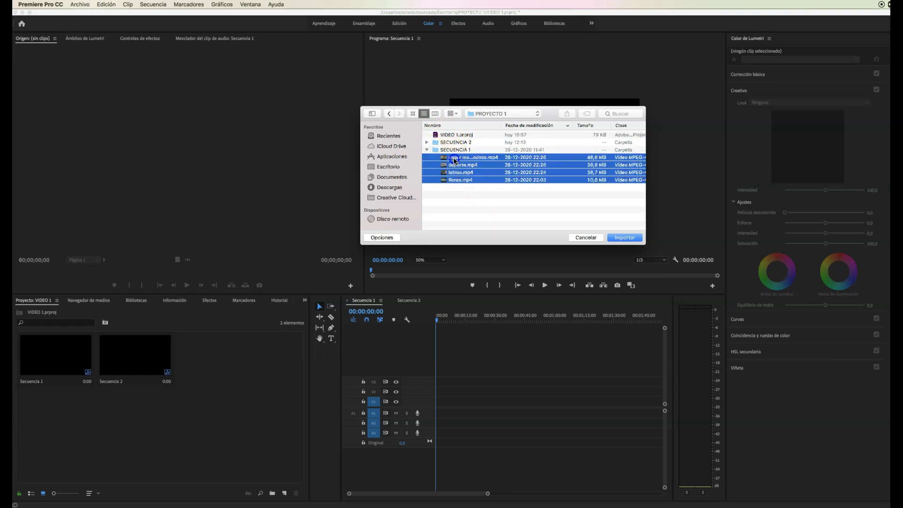
left_click(451, 160)
key("Left")
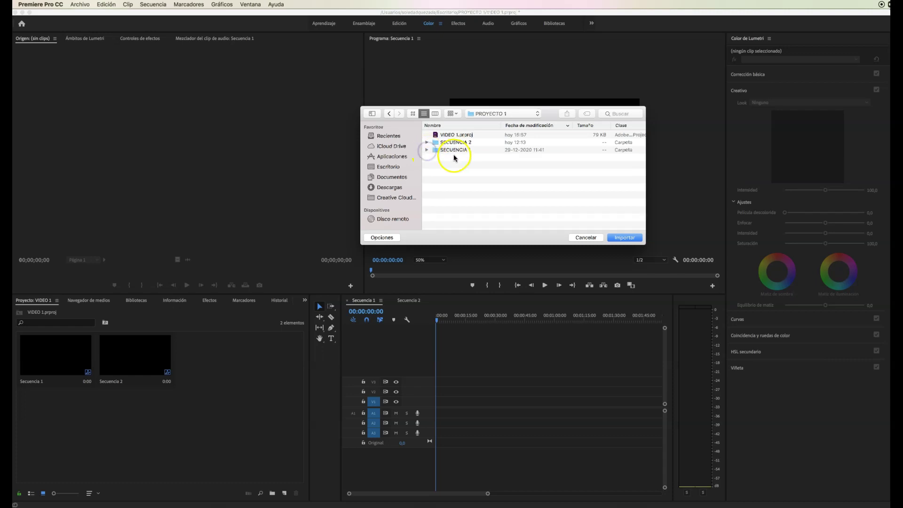
left_click(448, 144, "shift")
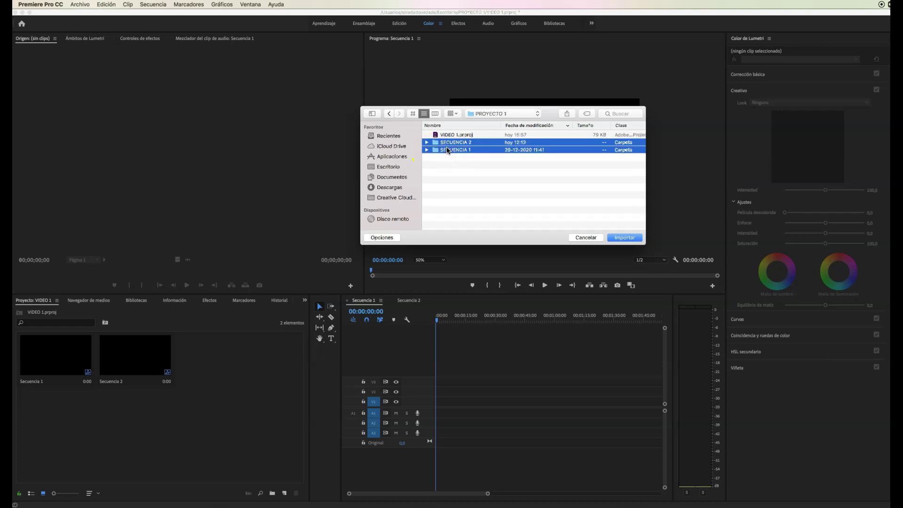
left_click(625, 238)
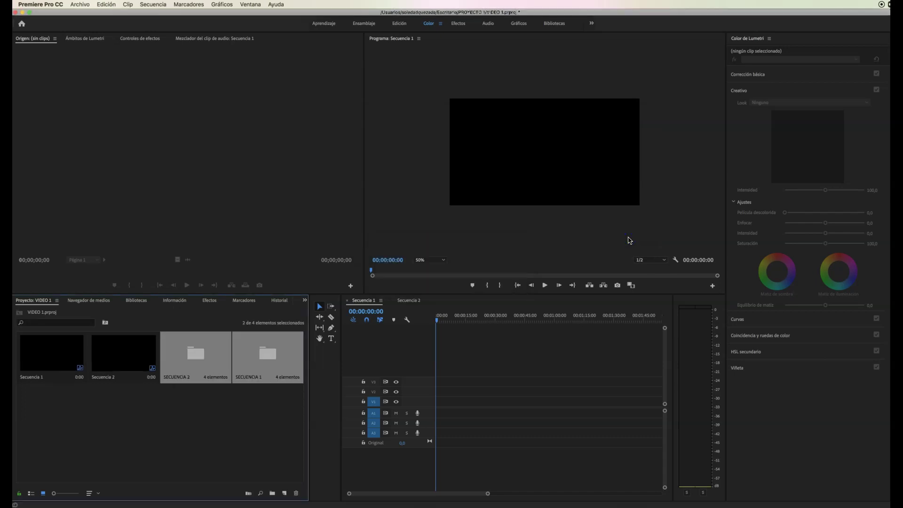
- Examine the clips inside the imported SECUENCIA 1 and SECUENCIA 2 bins and the tracks of the Secuencia 1 timeline
left_click(235, 400)
left_click(258, 369)
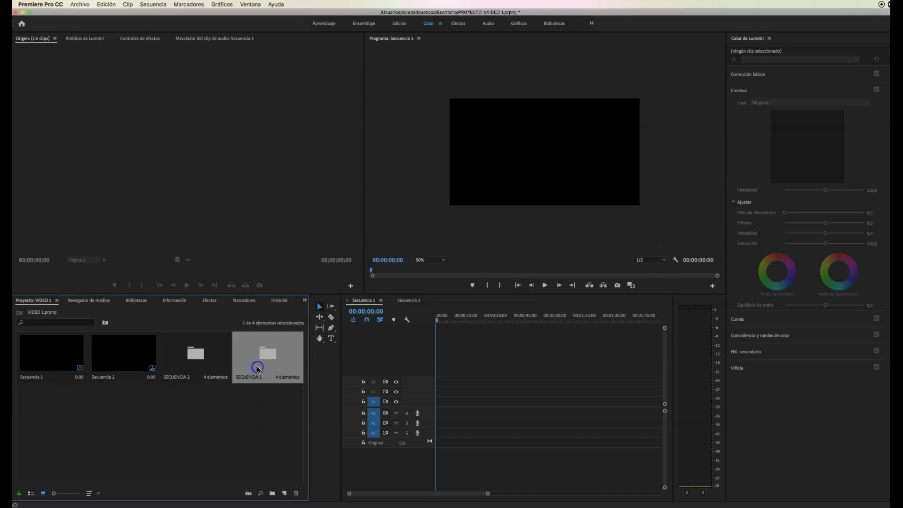
double_click(269, 362)
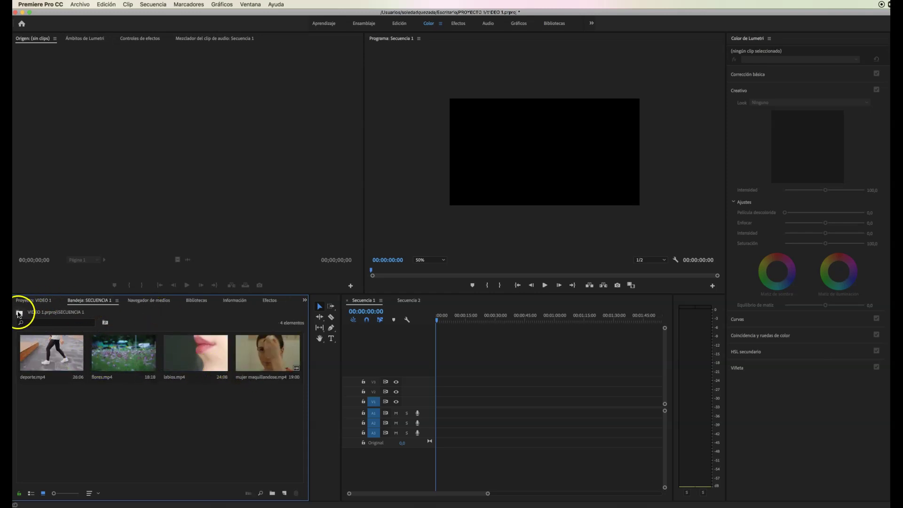
left_click(20, 312)
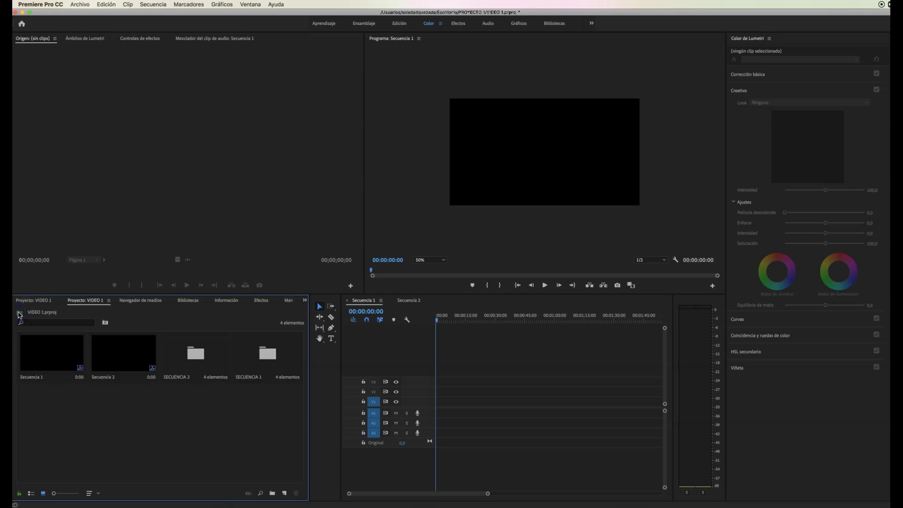
double_click(194, 358)
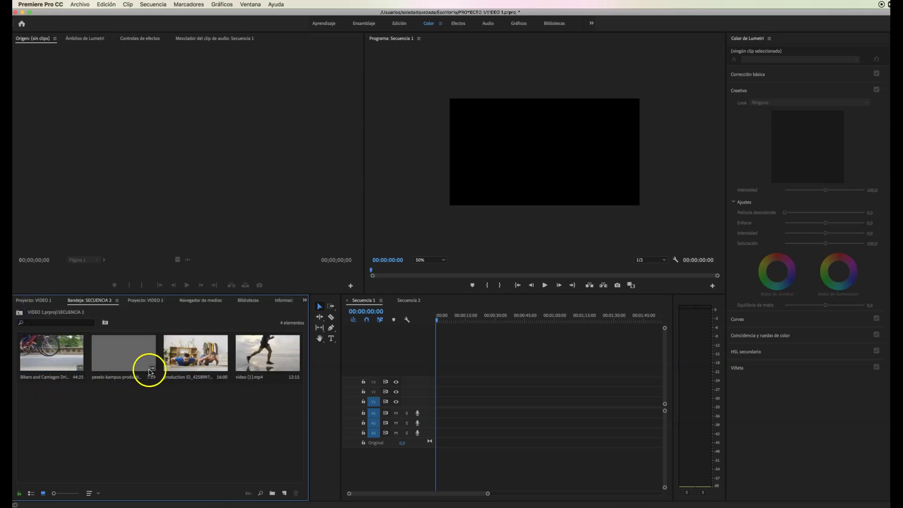
left_click(19, 314)
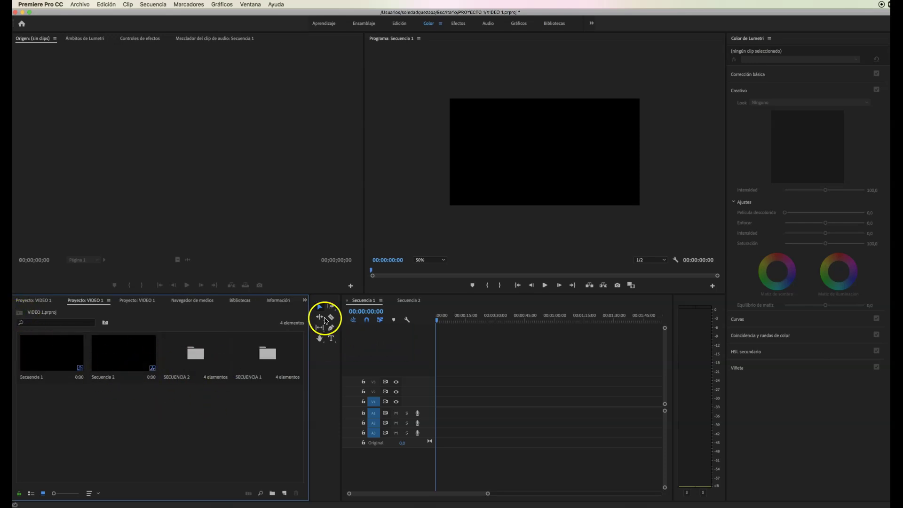
left_click(362, 303)
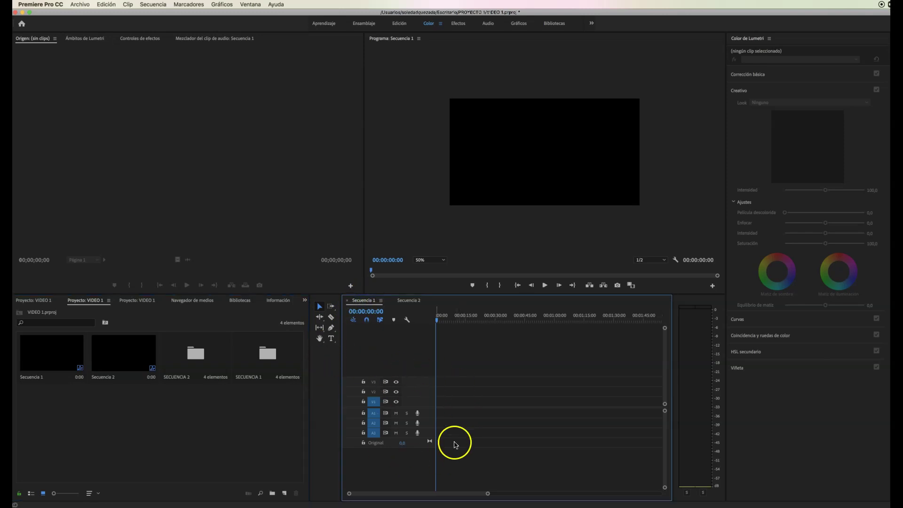
left_click_drag(369, 399, 369, 393)
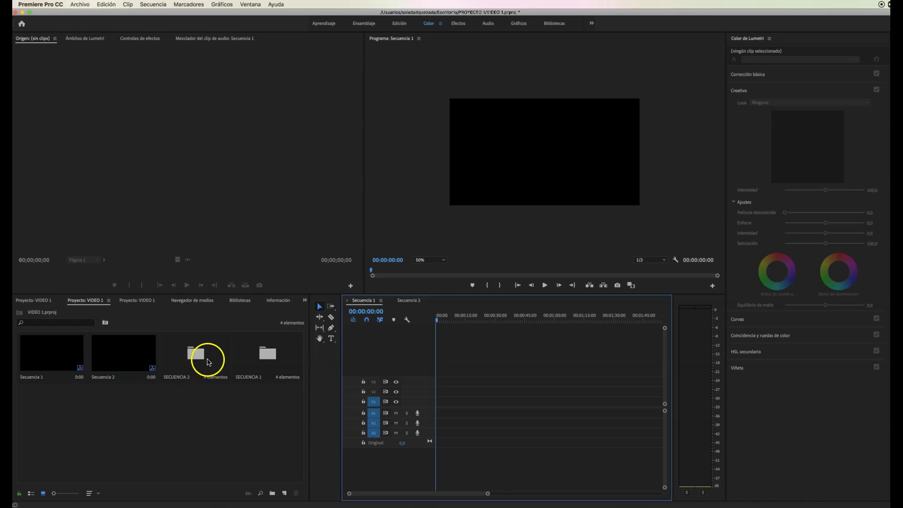
- Place deporte.mp4 from the SECUENCIA 1 bin at the start of V1 in Secuencia 1, keeping the existing sequence settings
double_click(267, 356)
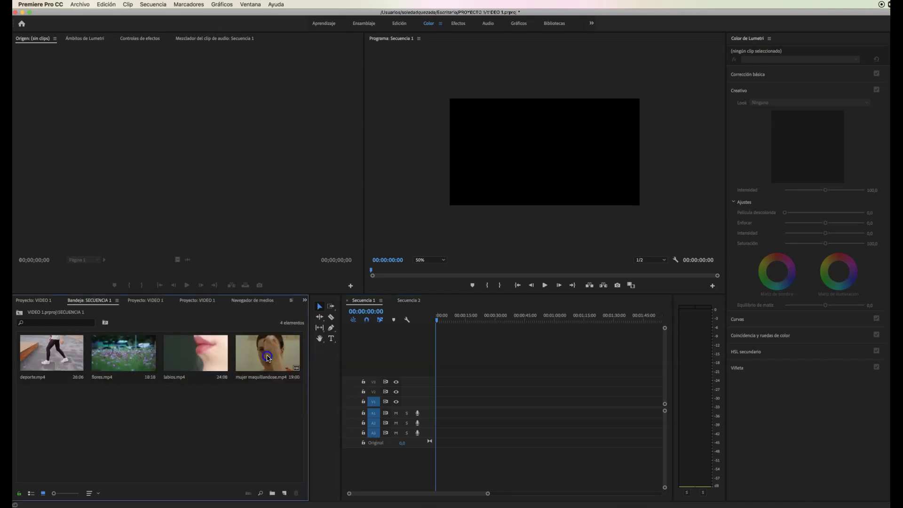
left_click(68, 357)
left_click_drag(150, 358, 439, 404)
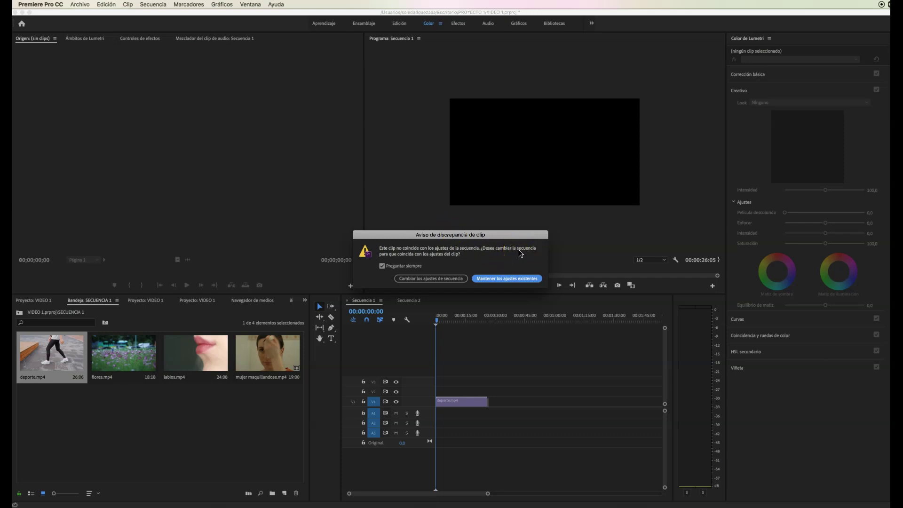
left_click(500, 280)
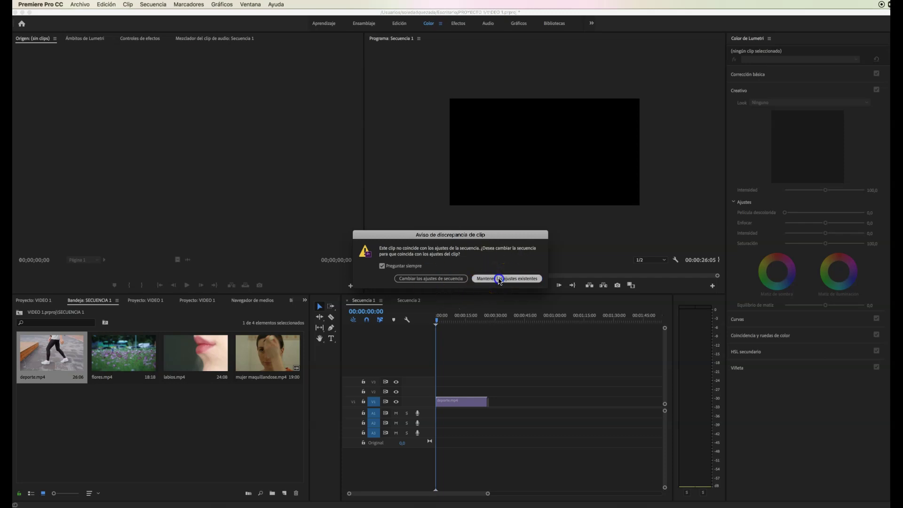
- Fit the deporte.mp4 clip in Secuencia 1 to the frame size with Ajustar al tamaño de fotograma
left_click(471, 403)
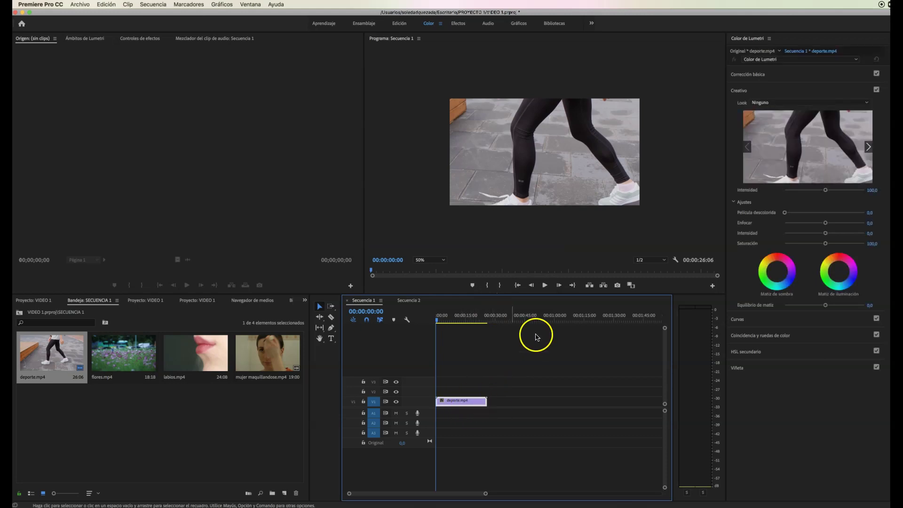
left_click(536, 163)
left_click(464, 404)
right_click(464, 405)
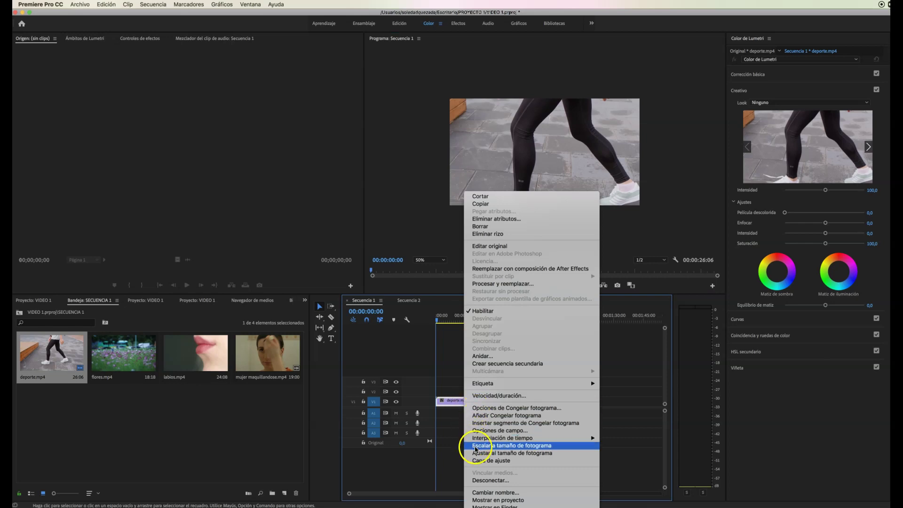
left_click(543, 453)
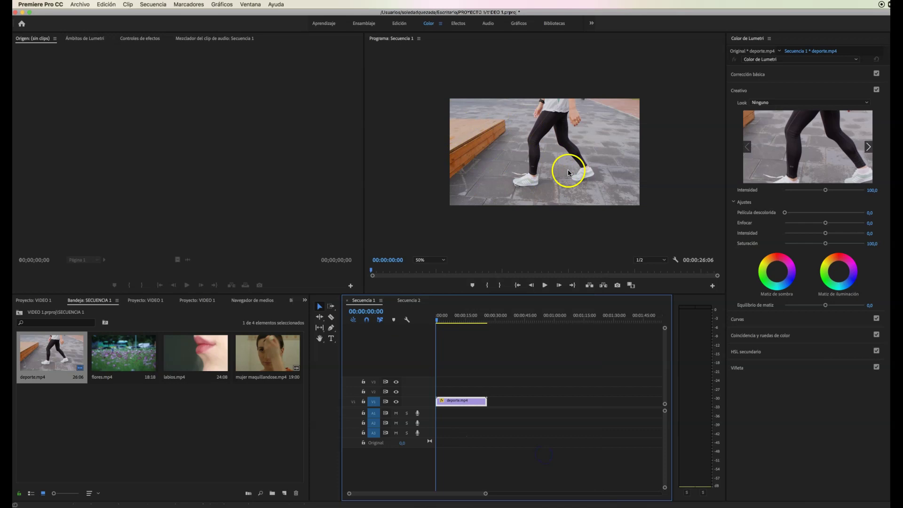
left_click(521, 150)
left_click(466, 406)
- Place the pexels-kampus-production clip from the SECUENCIA 2 bin at the start of Secuencia 2, keeping the existing sequence settings
left_click(19, 314)
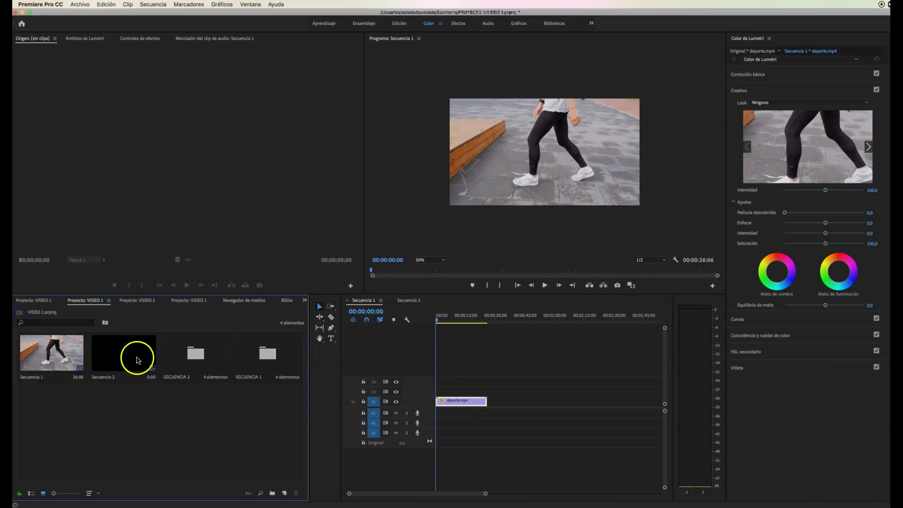
double_click(198, 362)
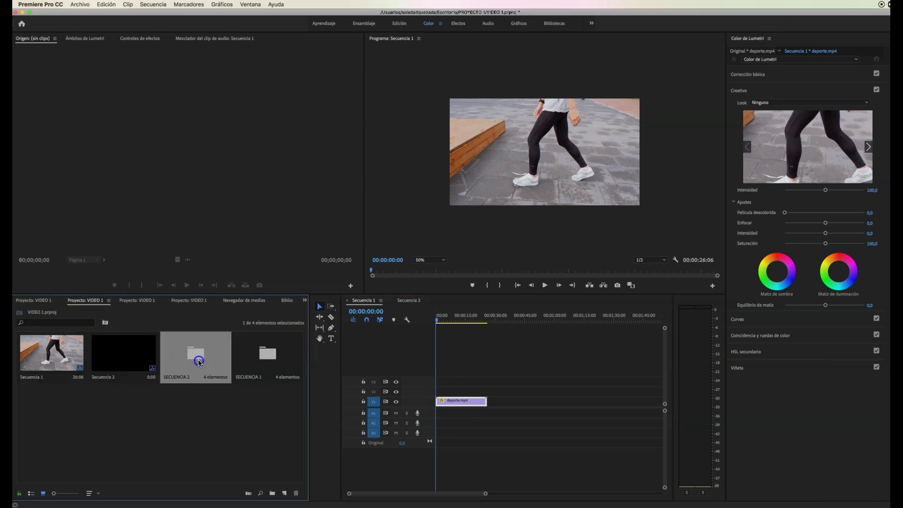
left_click(406, 303)
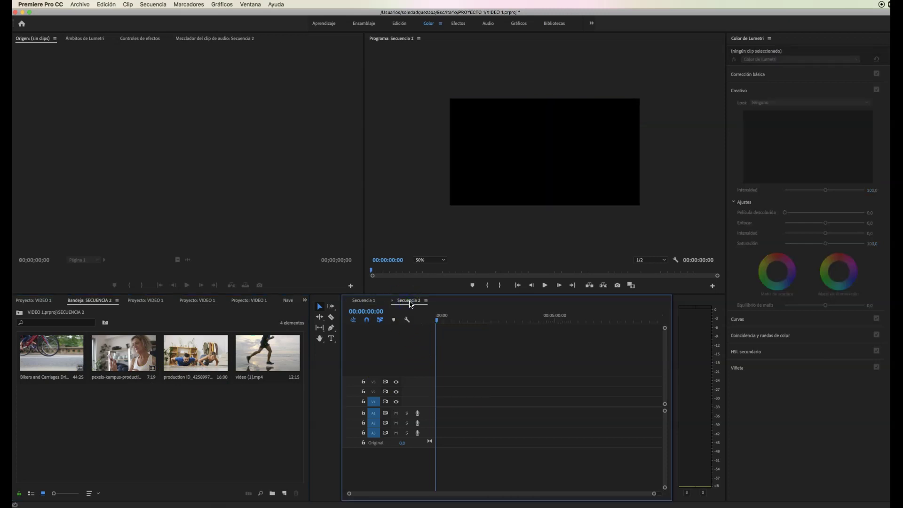
left_click(321, 307)
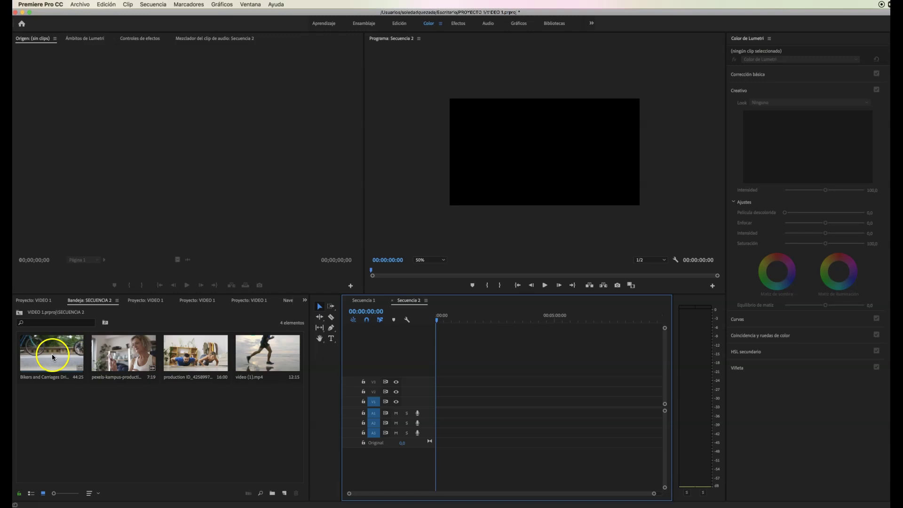
left_click_drag(121, 351, 439, 405)
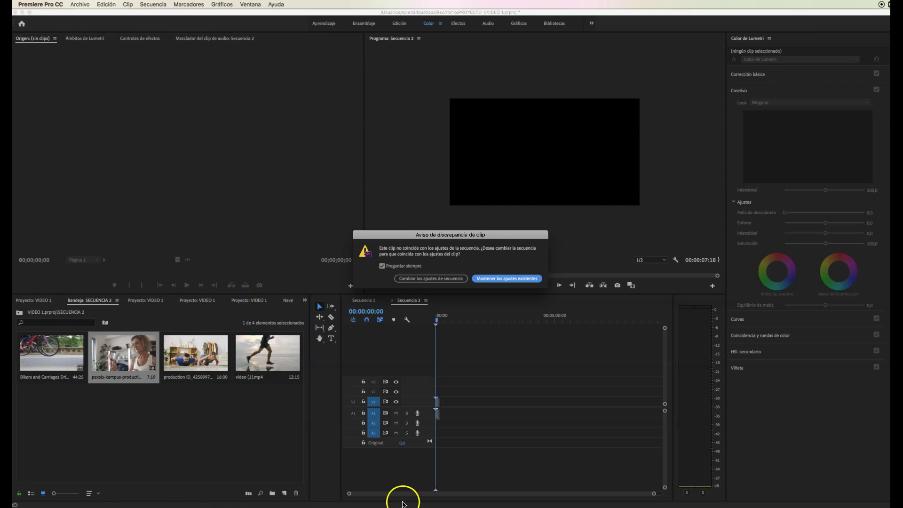
left_click(495, 280)
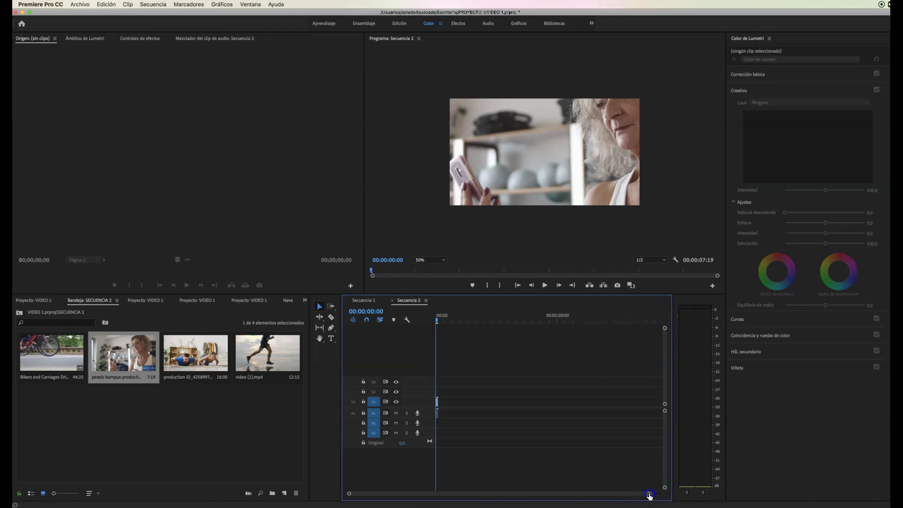
- Move the Secuencia 2 playhead to 00:00:07:14 and fit the pexels-kampus-production clip with Ajustar al tamaño de fotograma
left_click_drag(638, 495, 579, 494)
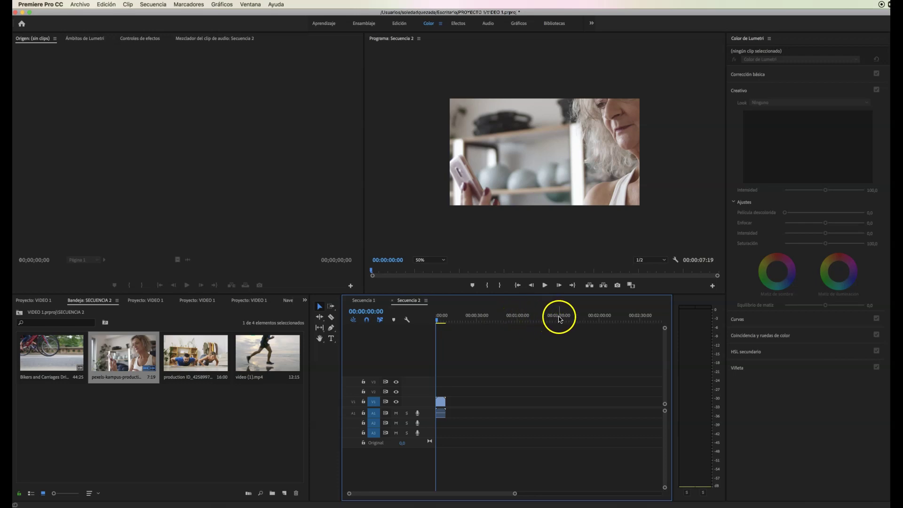
left_click_drag(514, 494, 475, 493)
left_click_drag(437, 321, 473, 321)
left_click(497, 131)
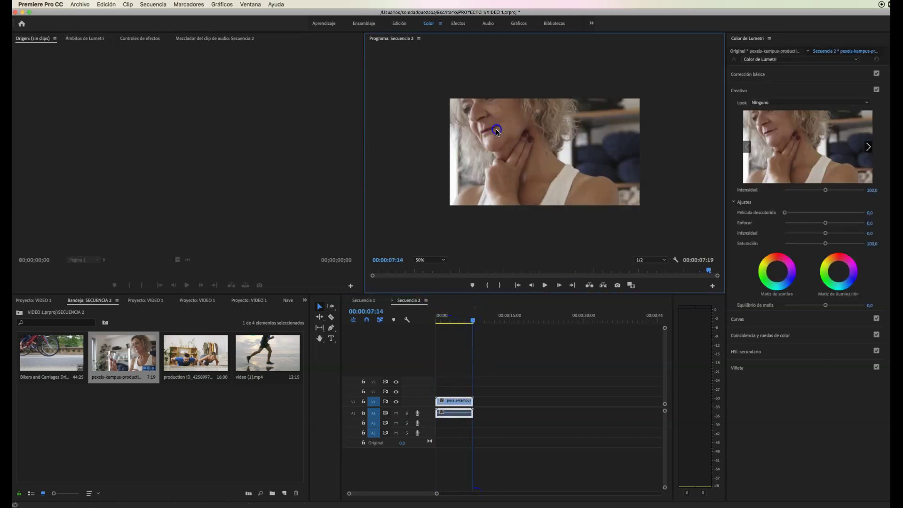
right_click(464, 403)
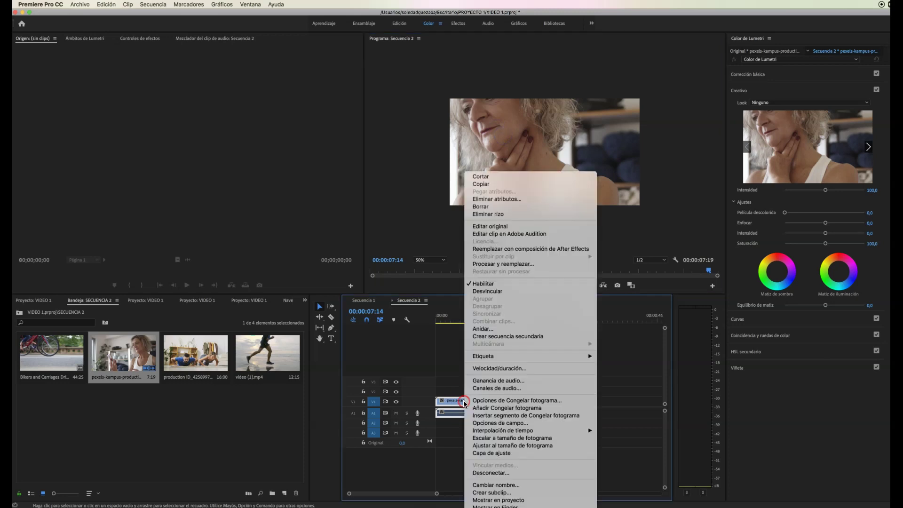
left_click(455, 405)
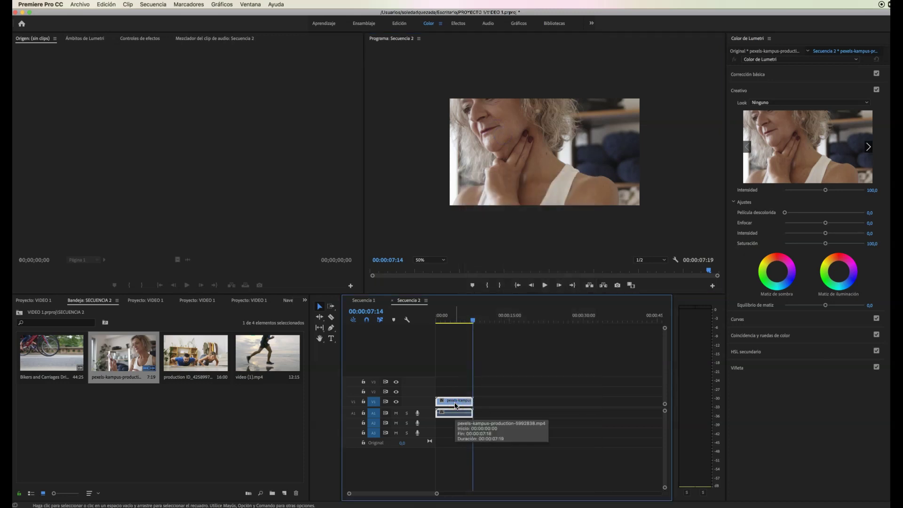
right_click(455, 405)
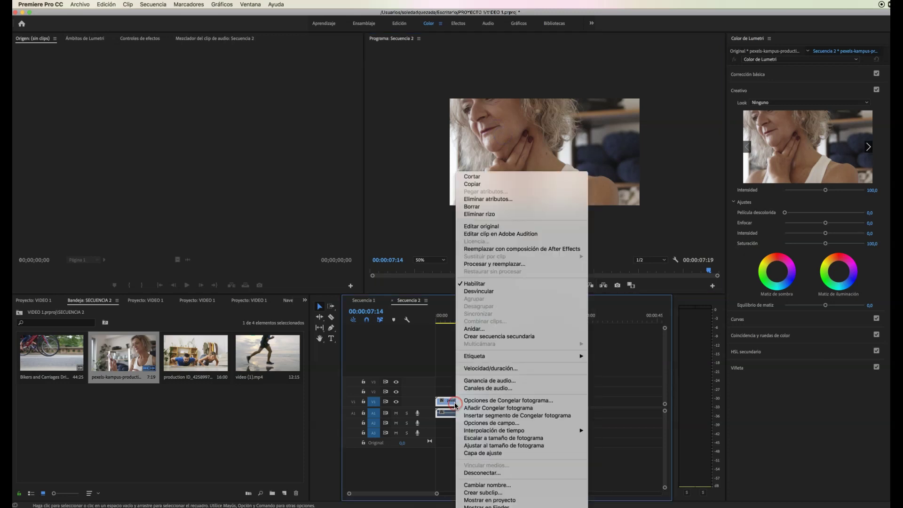
left_click(490, 446)
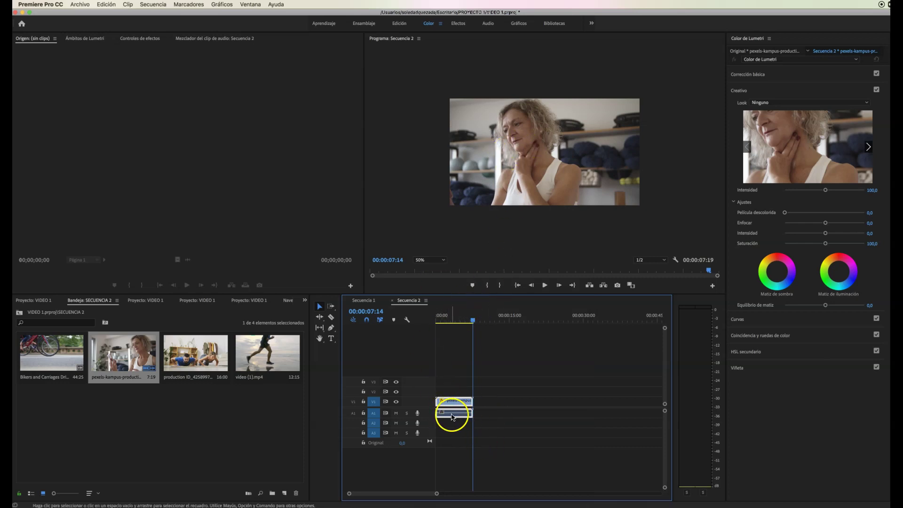
- Unlink the pexels-kampus-production clip's video and audio in Secuencia 2 and delete its audio from track A1
left_click(365, 300)
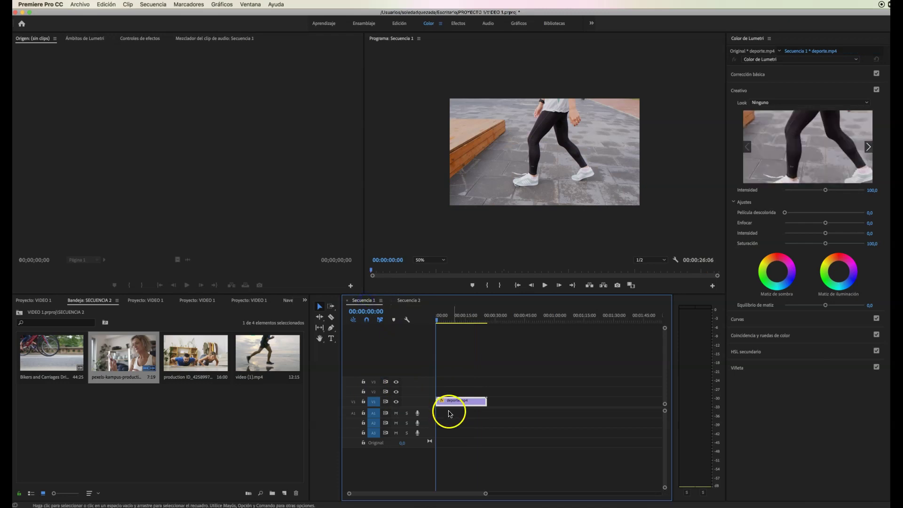
left_click(406, 300)
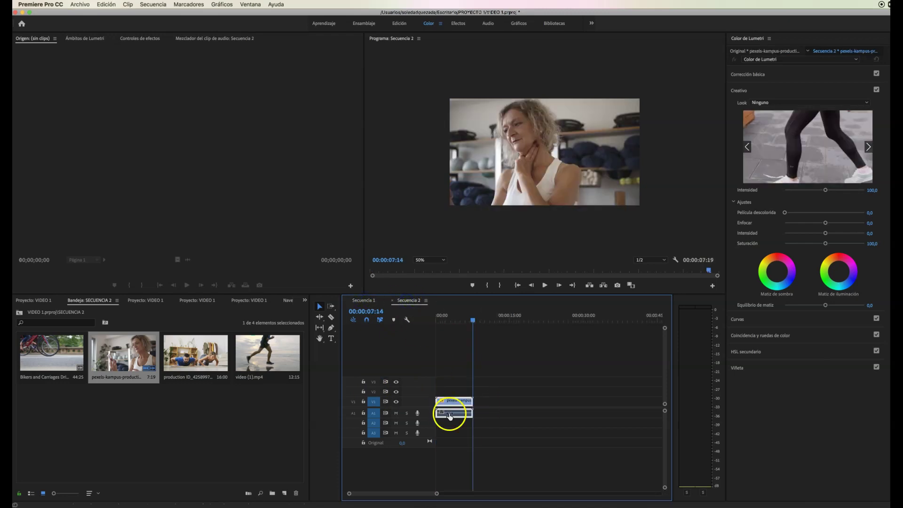
left_click(455, 408)
mouse_move(455, 404)
left_mouse_down()
mouse_move(523, 404)
mouse_move(456, 403)
left_mouse_up()
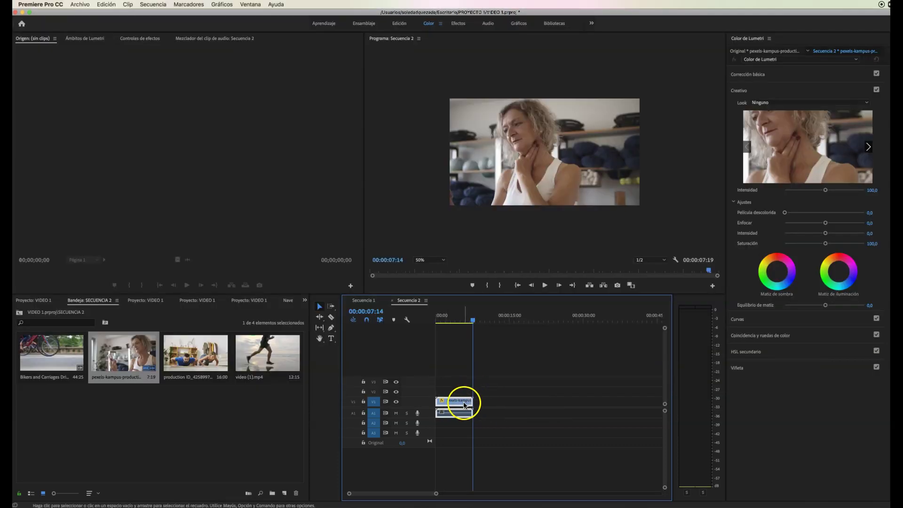
right_click(465, 405)
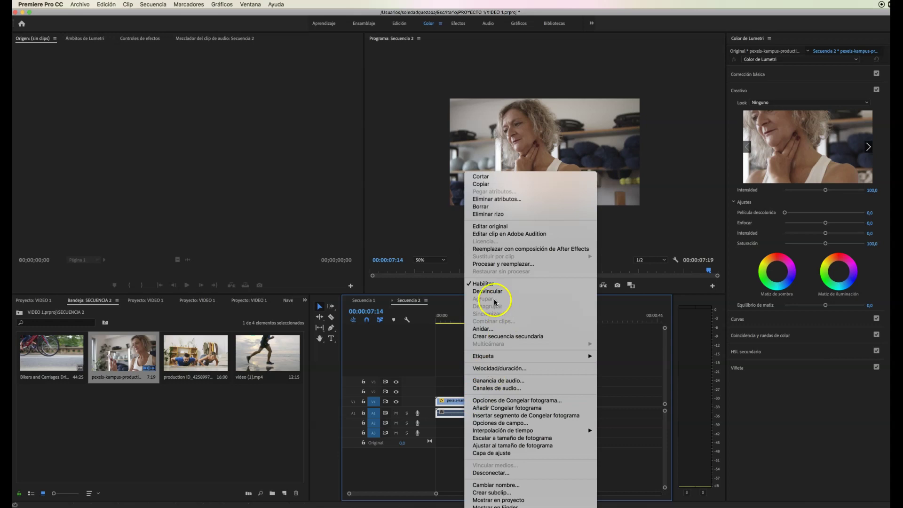
left_click(492, 292)
left_click(455, 413)
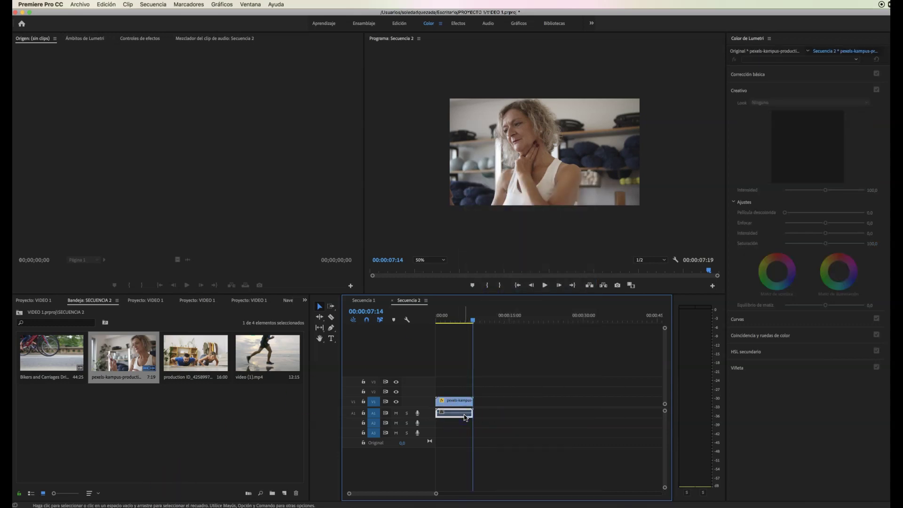
key("Delete")
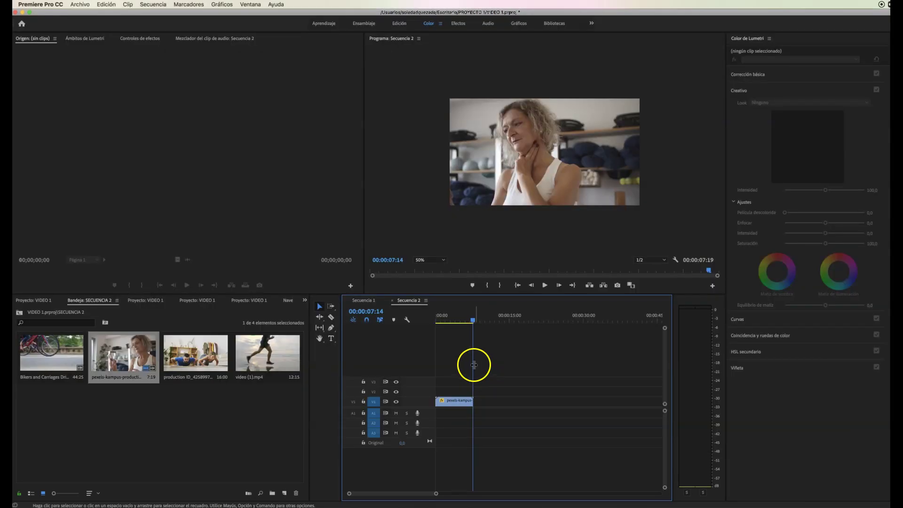
- Move the Secuencia 2 playhead back to 00:00:00:00 and keep Secuencia 2 as the active timeline
left_click_drag(472, 318, 425, 329)
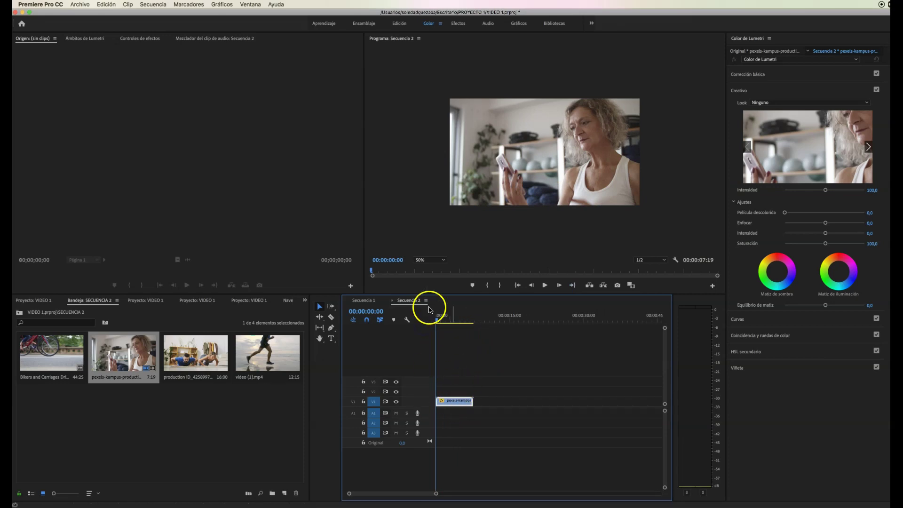
left_click(364, 301)
left_click(373, 303)
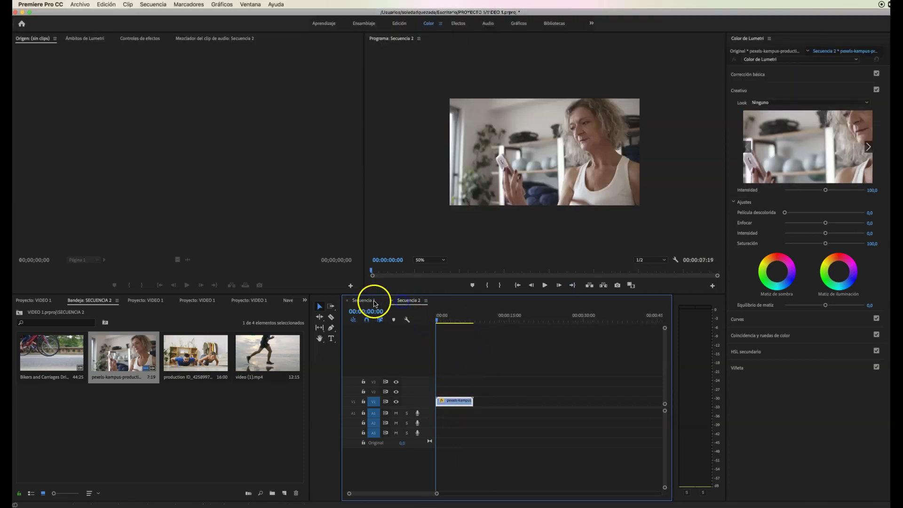
left_click(406, 303)
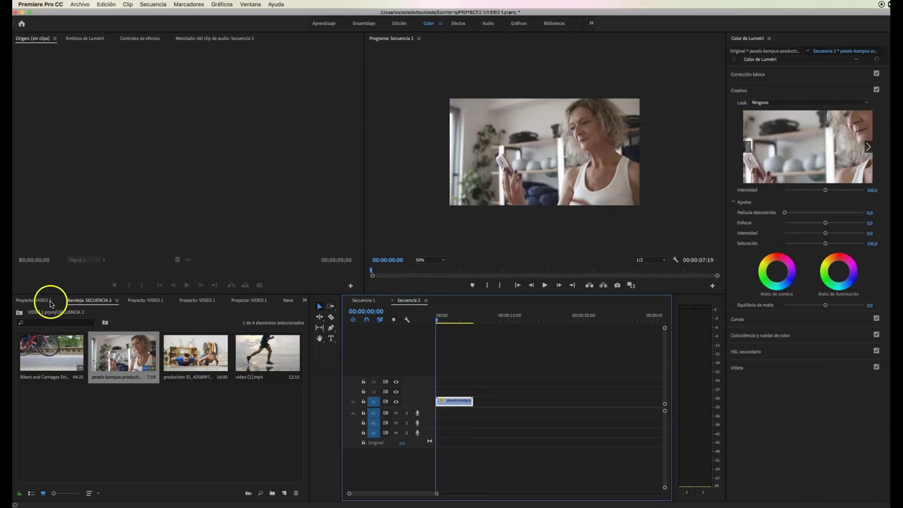
- Create a new HDV 1080p25 sequence named VIDEO FINAL at the root of the VIDEO 1 project
left_click(19, 312)
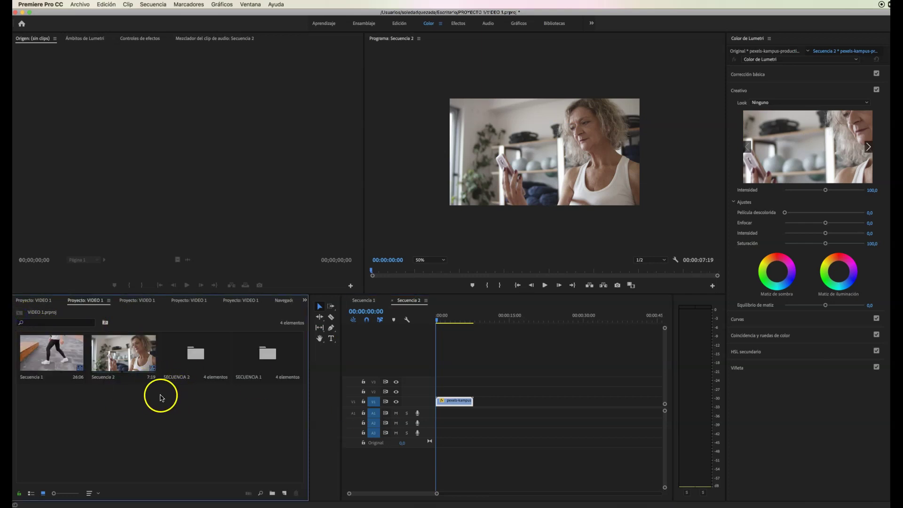
left_click(284, 494)
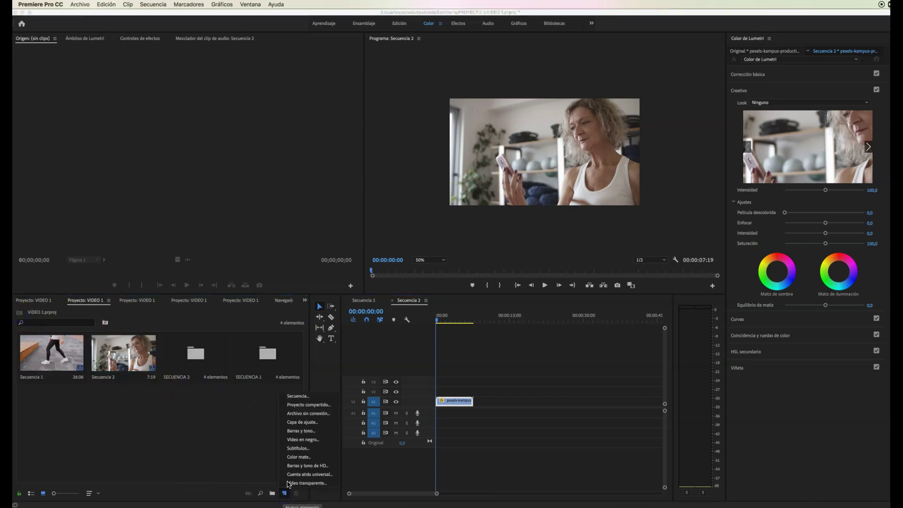
left_click(298, 397)
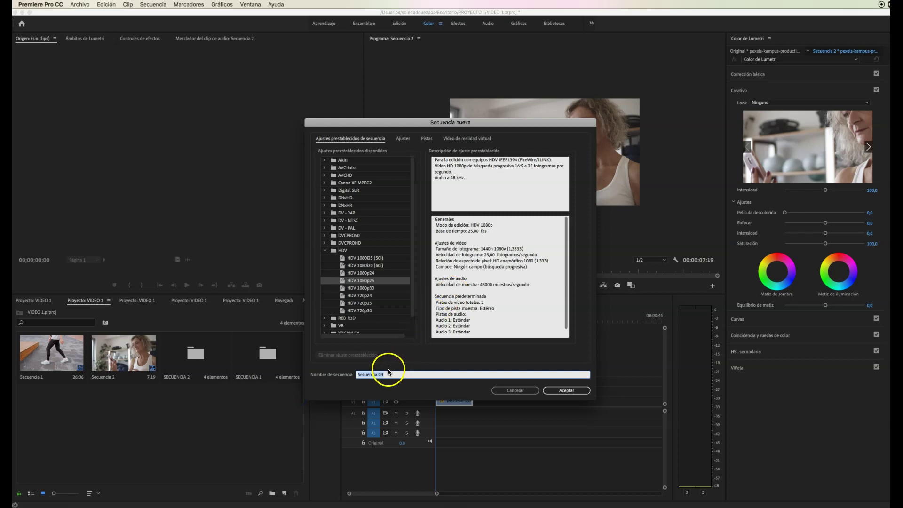
left_click(400, 375)
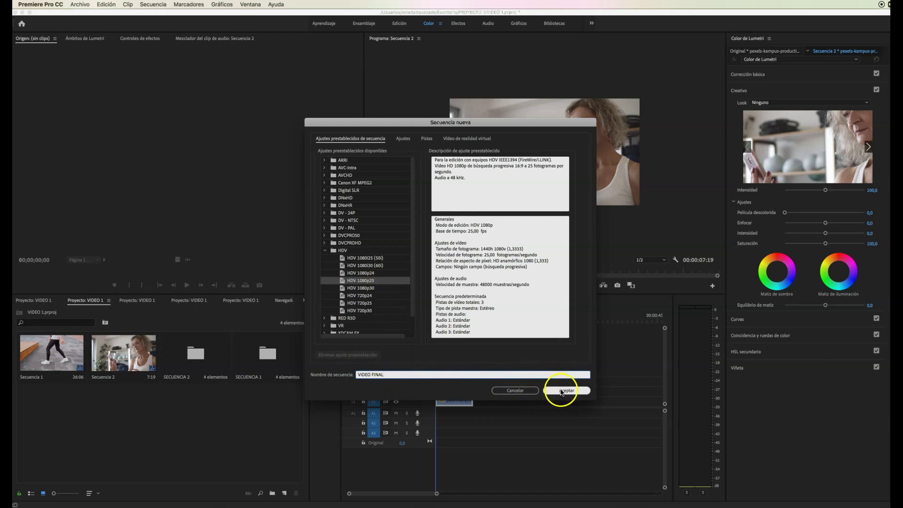
left_click(561, 391)
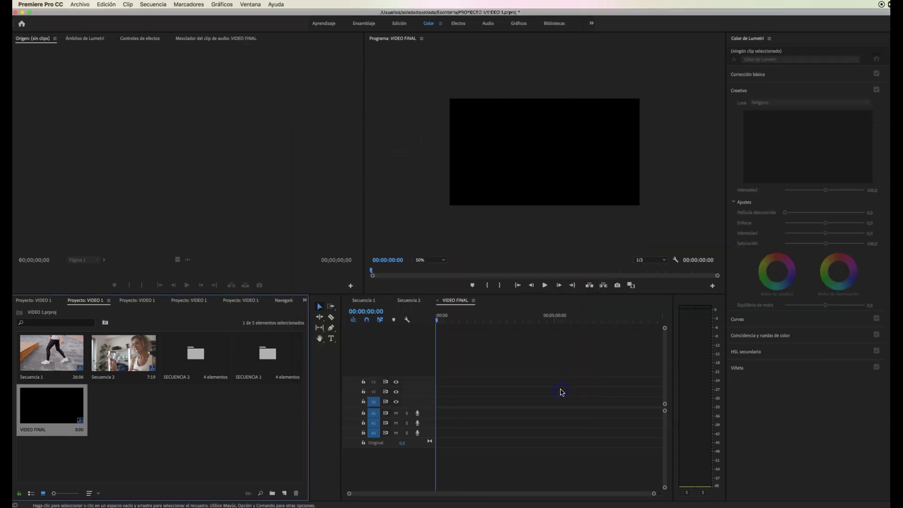
- Place Secuencia 1 at the start of the VIDEO FINAL timeline and Secuencia 2 directly after it
left_click(41, 412)
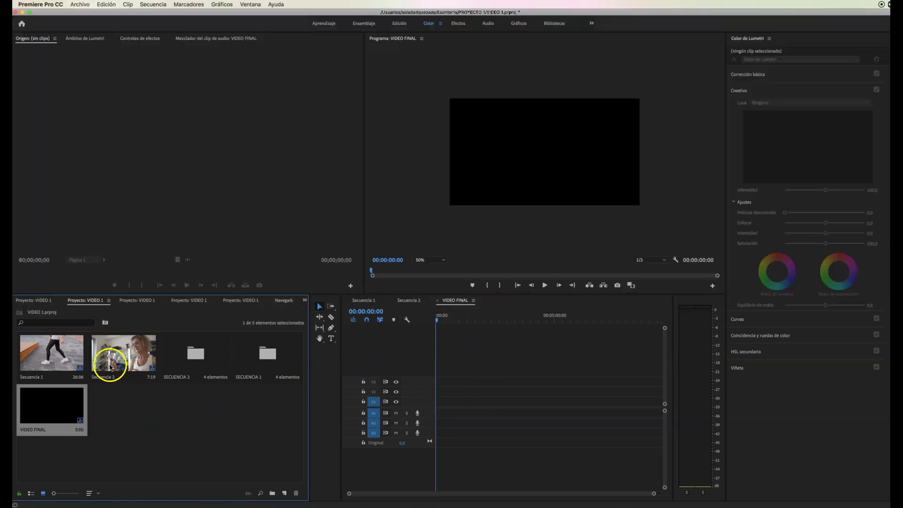
left_click(53, 357)
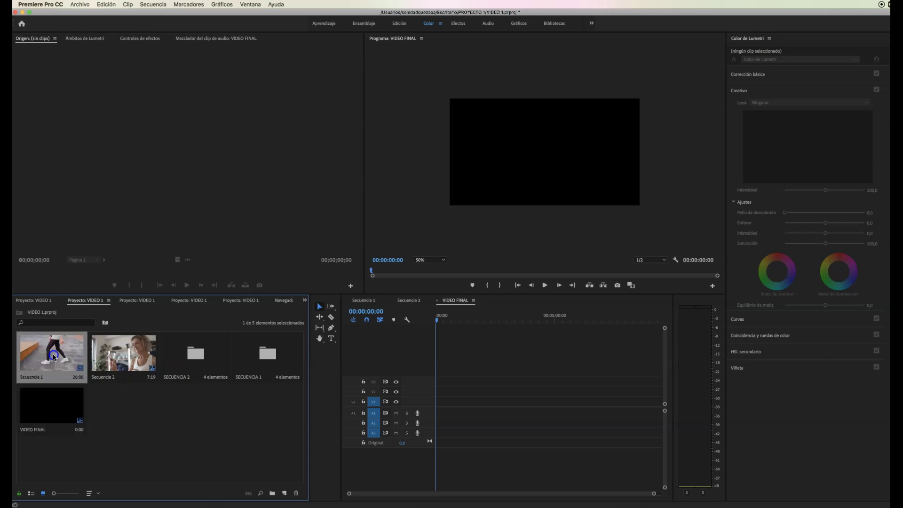
left_click_drag(425, 416, 437, 412)
left_click(131, 359)
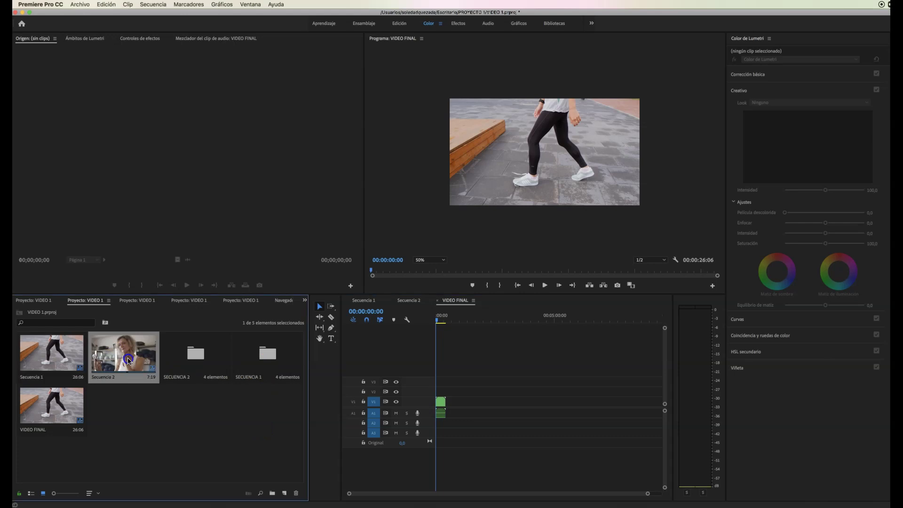
left_click_drag(237, 408, 452, 416)
- Scrub through VIDEO FINAL from the start to 00:00:28:00 to review both nested sequences
left_click(436, 321)
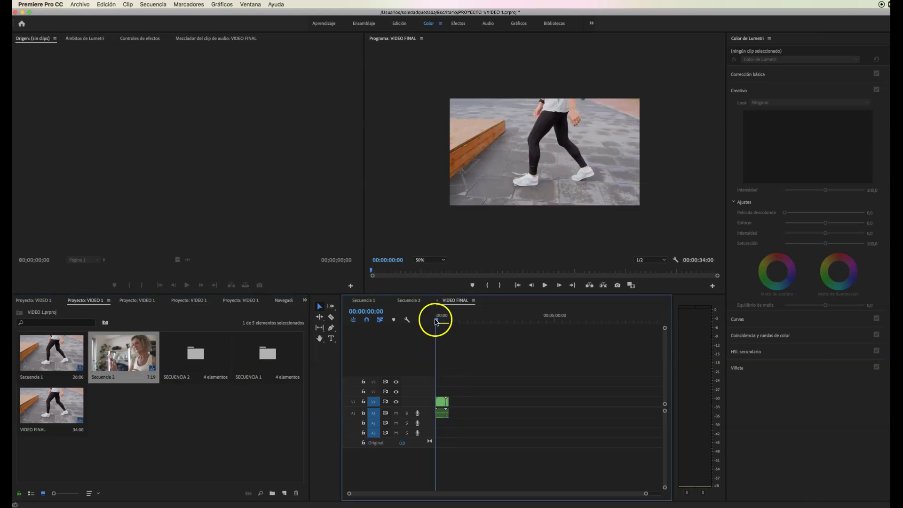
left_click_drag(436, 321, 440, 322)
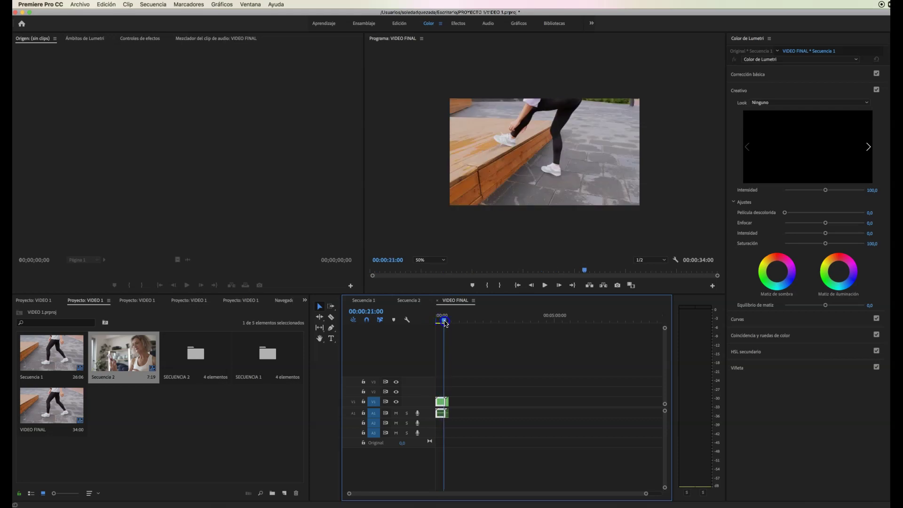
left_click_drag(447, 323, 447, 325)
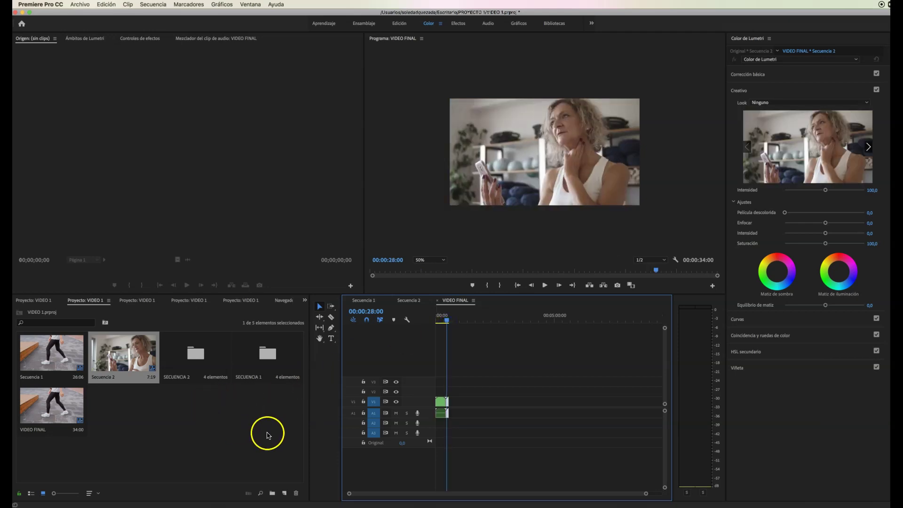
- Replace the deporte.mp4 clip in Secuencia 1 with flores.mp4 from the SECUENCIA 1 bin, placed at the start of track V1
left_click(371, 300)
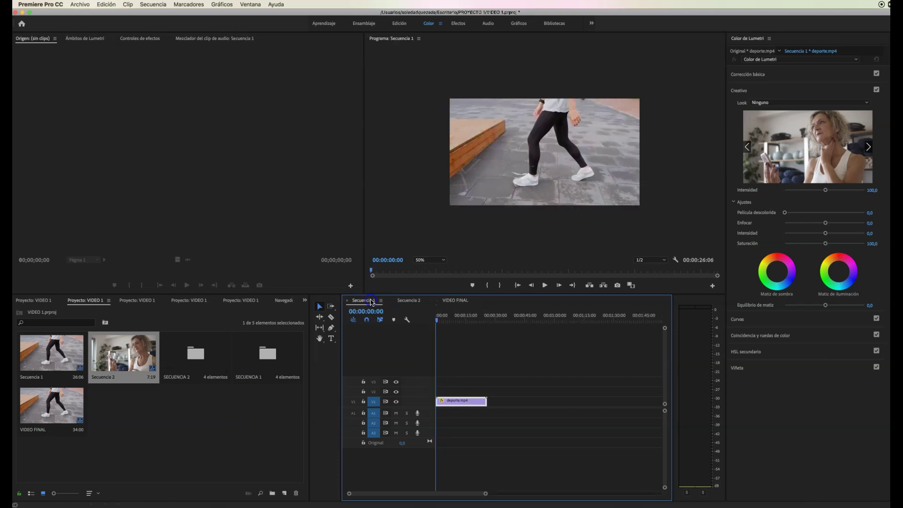
left_click(466, 402)
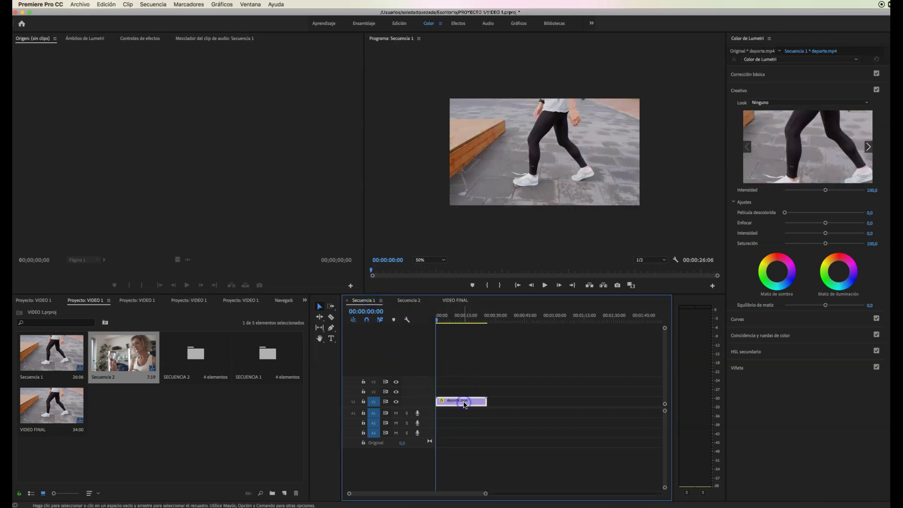
key("Delete")
left_click(453, 397)
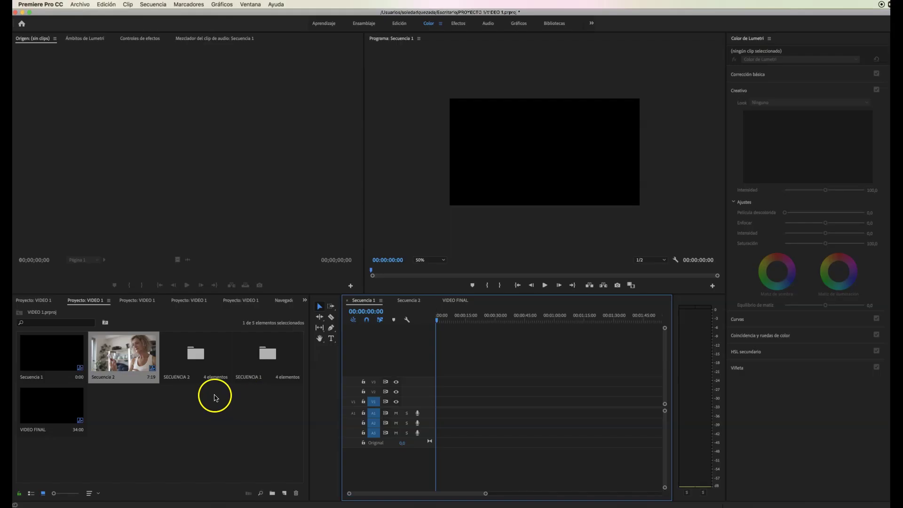
double_click(268, 353)
left_click_drag(122, 353, 438, 404)
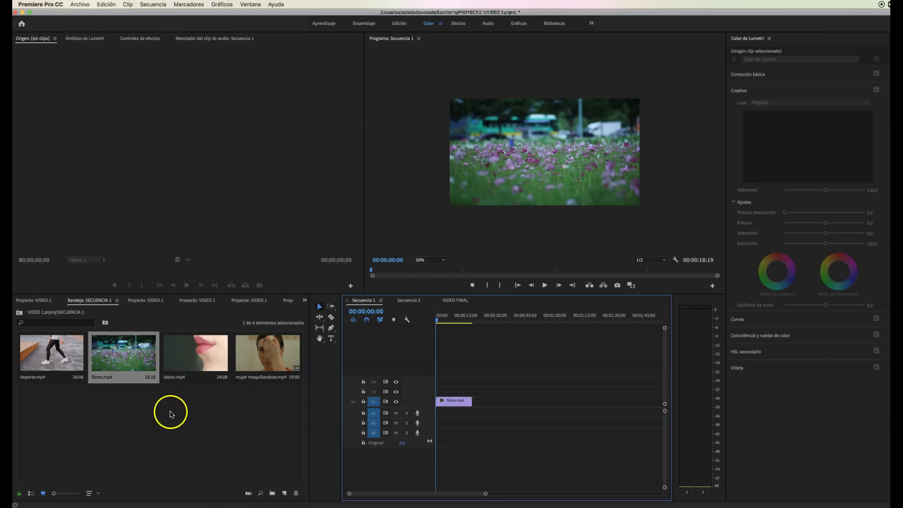
- Return to the project root and scrub VIDEO FINAL to 00:00:16:00 to check the updated Secuencia 1 clip
left_click(19, 313)
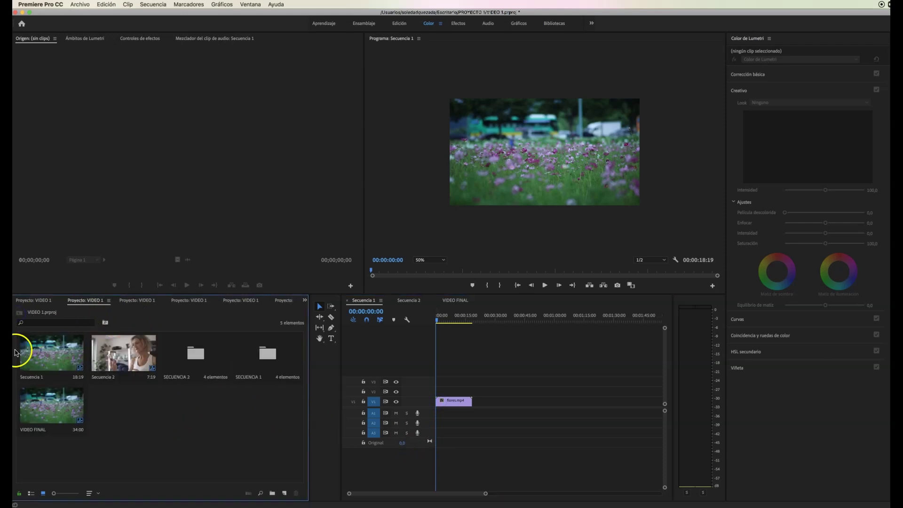
left_click(452, 301)
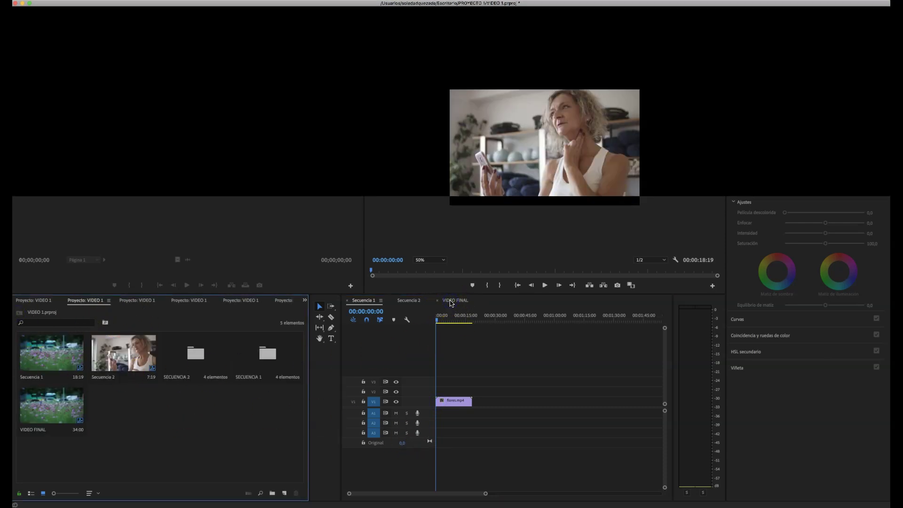
left_click(446, 326)
left_click_drag(449, 326, 439, 325)
left_click(443, 394)
left_click(442, 402)
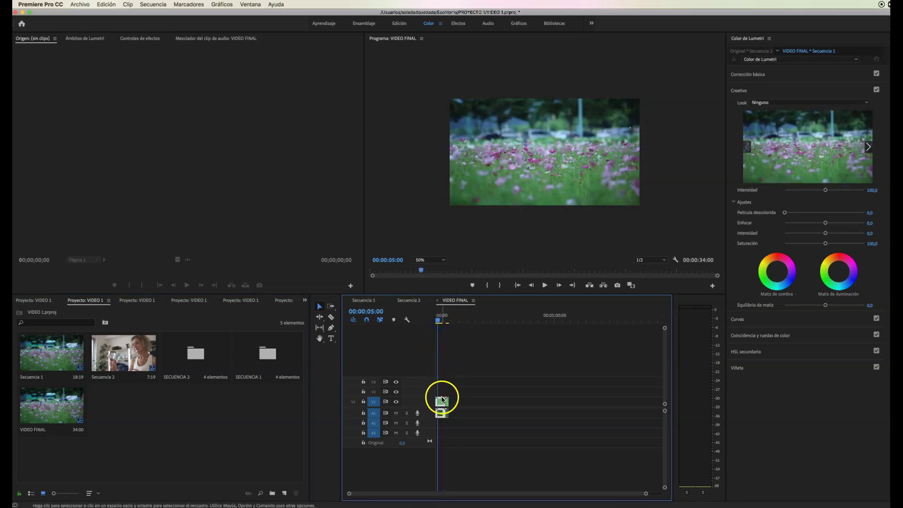
left_click_drag(440, 323, 441, 323)
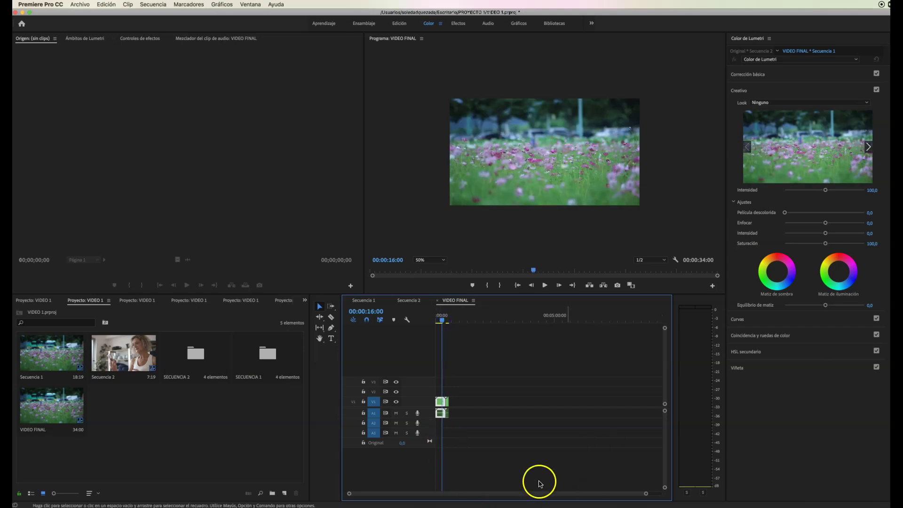
- Shift the nested Secuencia 2 clip earlier in VIDEO FINAL so it starts where the Secuencia 1 footage ends
left_click_drag(645, 493, 559, 494)
mouse_move(472, 320)
left_mouse_down()
mouse_move(500, 322)
mouse_move(478, 322)
left_mouse_up()
mouse_move(493, 402)
left_mouse_down()
mouse_move(479, 402)
mouse_move(506, 403)
mouse_move(491, 403)
left_mouse_up()
mouse_move(477, 322)
left_mouse_down()
mouse_move(463, 323)
mouse_move(475, 323)
left_mouse_up()
- Show the Secuencia 1 timeline again and look over the VIDEO FINAL sequence item in the project
left_click(376, 301)
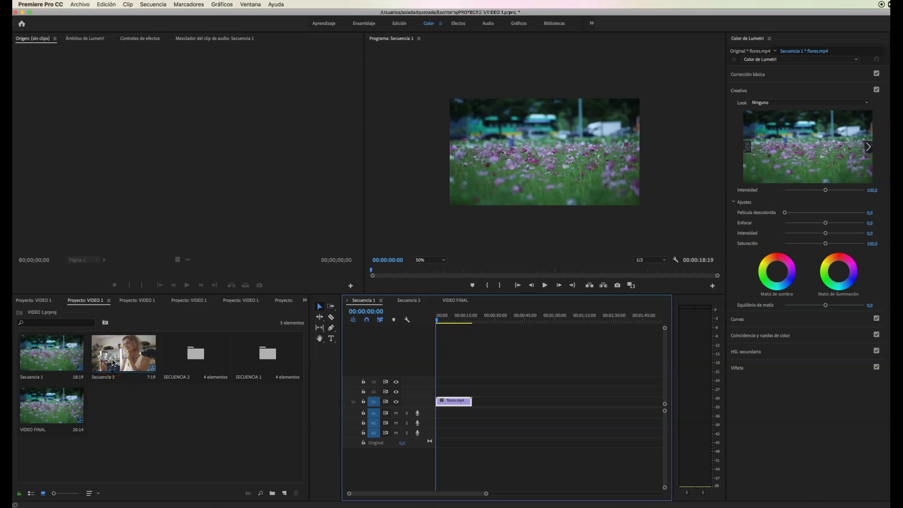
left_click(45, 407)
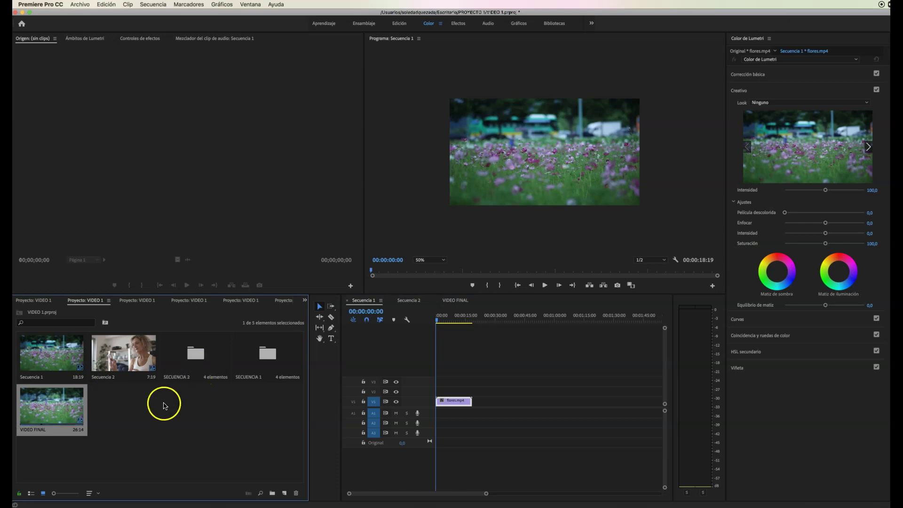
left_click(136, 430)
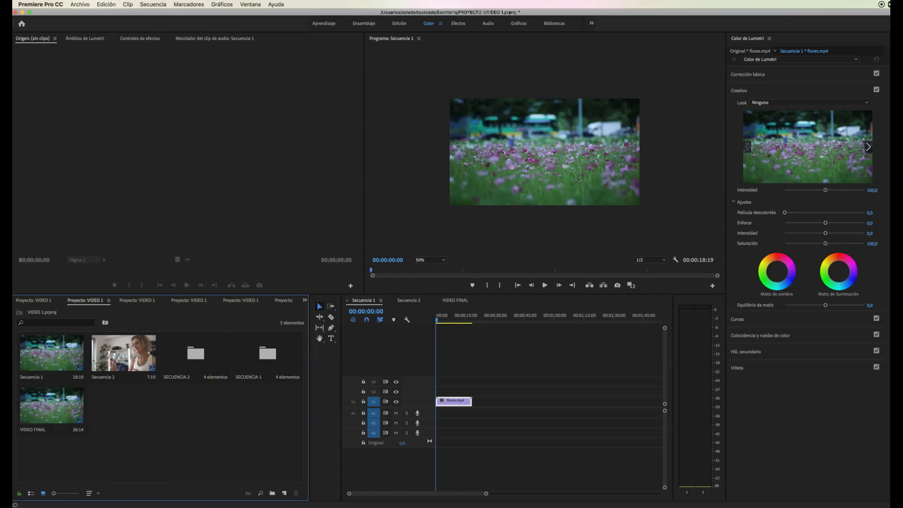